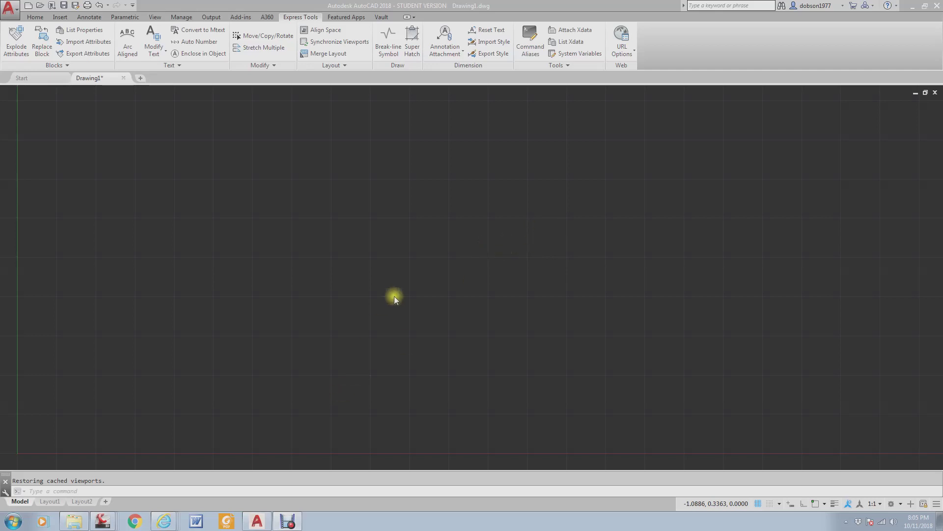
Step: Switch to Layout1 and open the display settings in the Options dialog
{"action": "left_click", "coordinate": [54, 504]}
{"action": "left_click", "coordinate": [52, 505]}
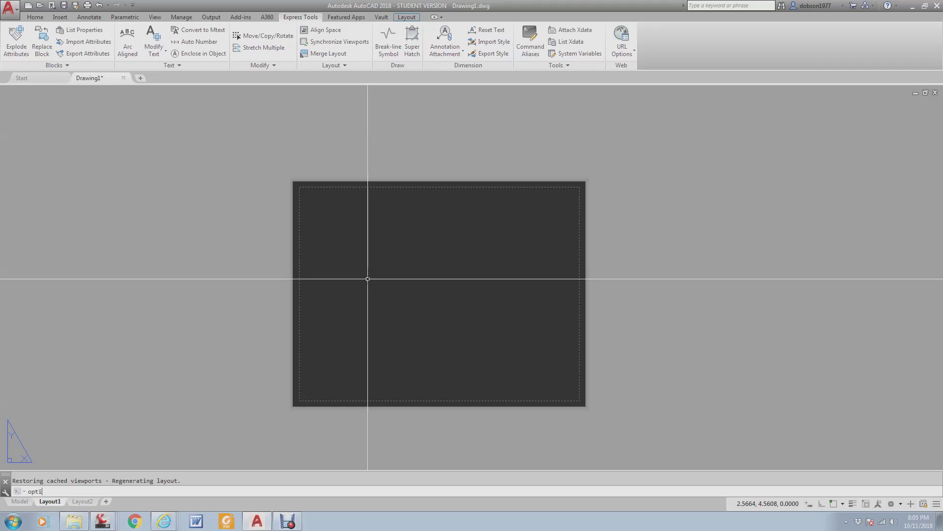
{"action": "type", "text": "on"}
{"action": "left_click", "coordinate": [93, 492]}
{"action": "key", "text": "Return"}
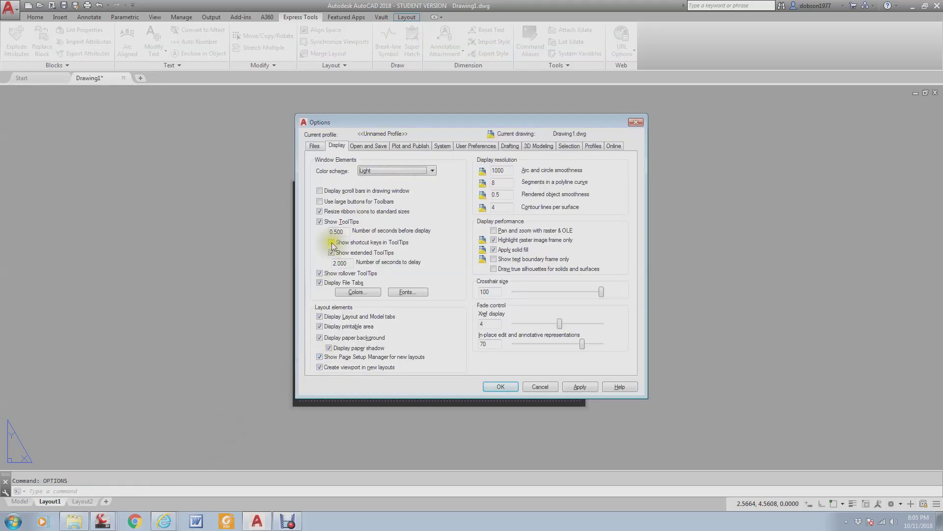
{"action": "left_click", "coordinate": [368, 146]}
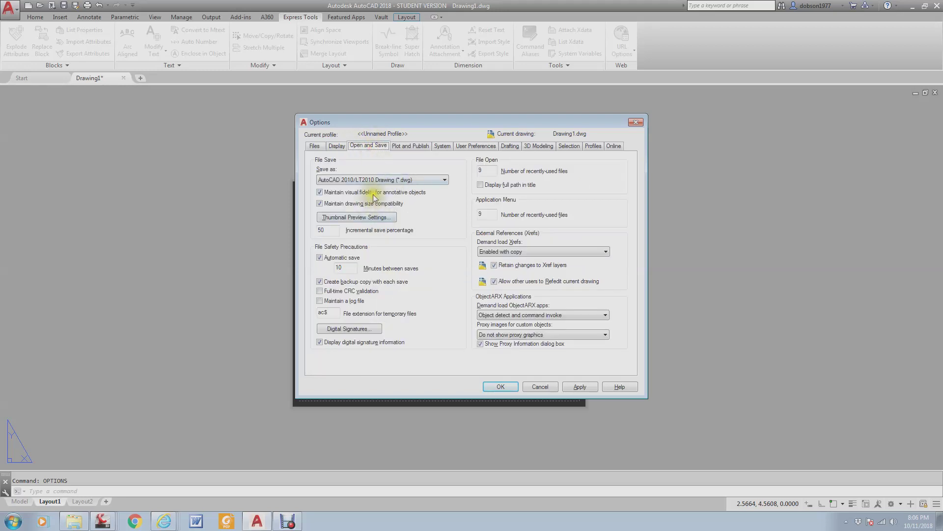
{"action": "left_click", "coordinate": [339, 146]}
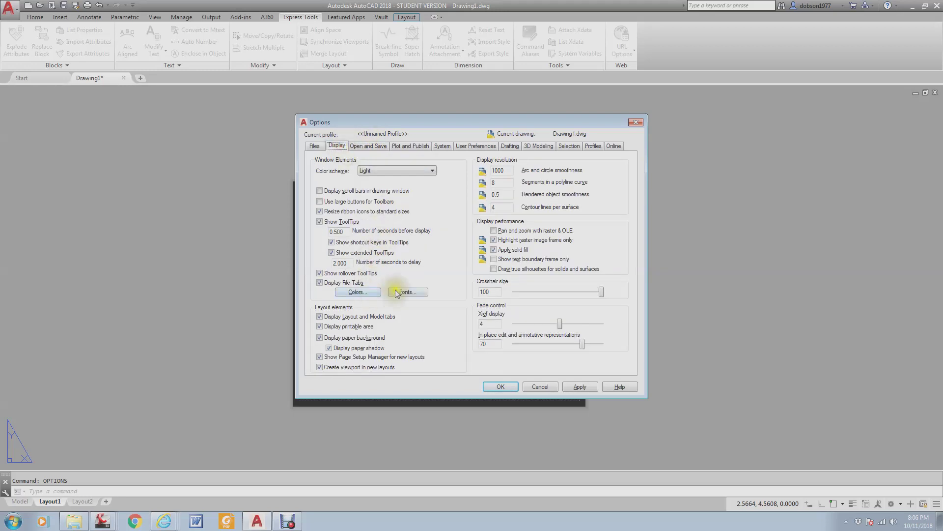
Step: Set the sheet/layout uniform background color to White and apply the display options
{"action": "left_click", "coordinate": [363, 293]}
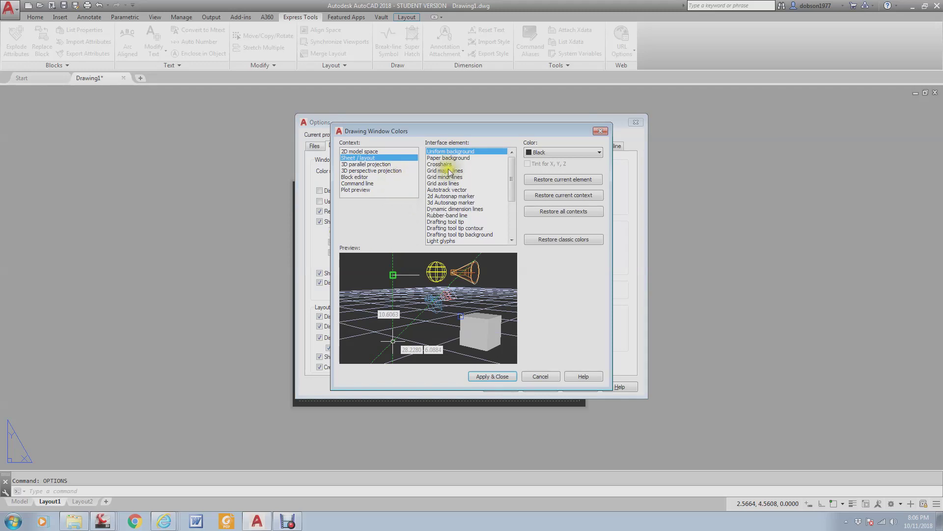
{"action": "left_click", "coordinate": [552, 151]}
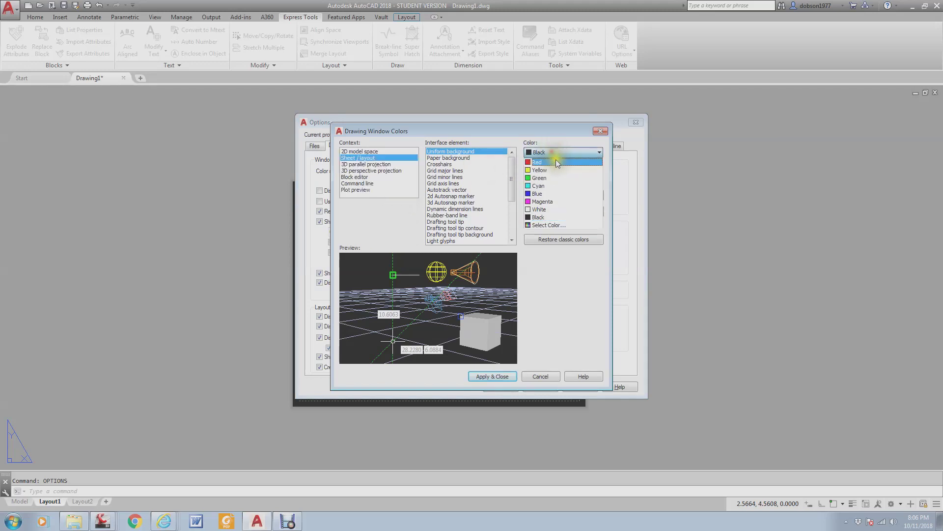
{"action": "left_click", "coordinate": [554, 209]}
{"action": "left_click", "coordinate": [486, 379]}
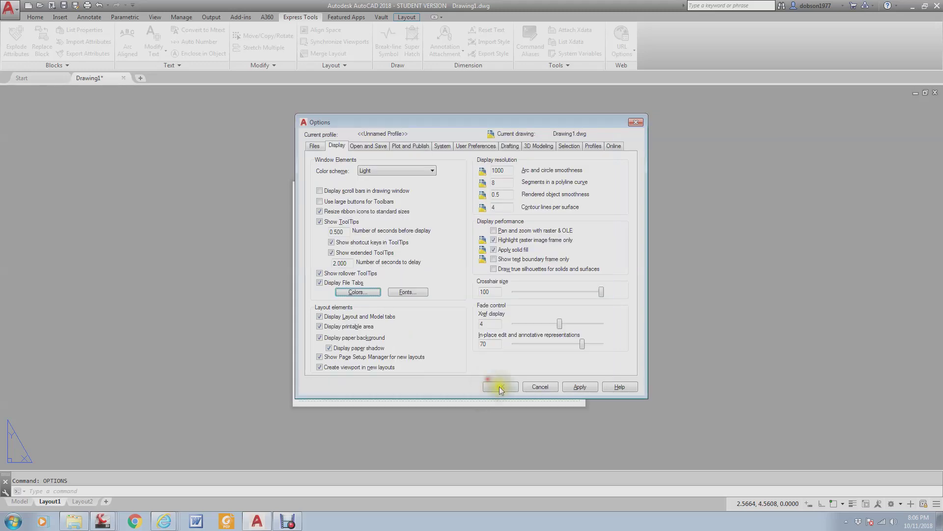
{"action": "left_click", "coordinate": [505, 385]}
Step: Inspect the Layout1 sheet and compare its background with model space
{"action": "scroll", "coordinate": [417, 238], "scroll_direction": "down", "scroll_amount": 2}
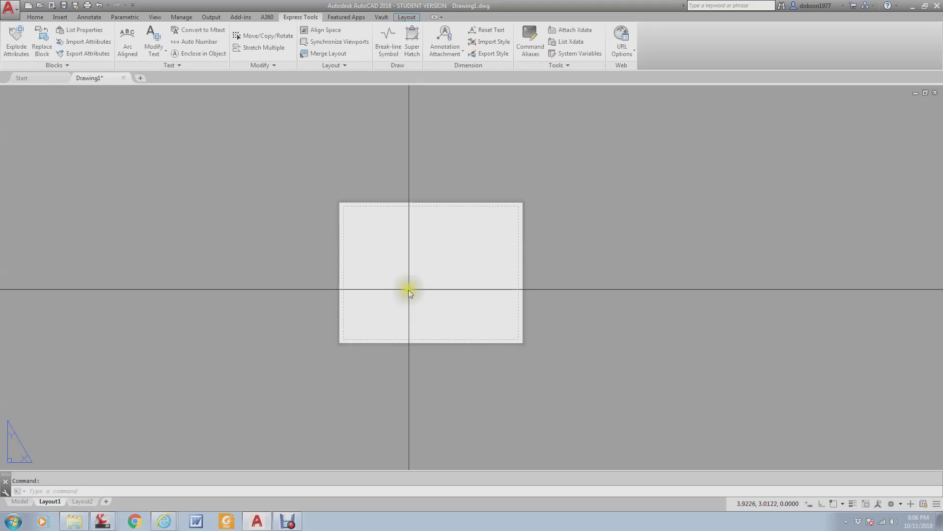
{"action": "middle_click_drag", "start_coordinate": [415, 280], "coordinate": [449, 272]}
{"action": "scroll", "coordinate": [425, 237], "scroll_direction": "up", "scroll_amount": 4}
{"action": "scroll", "coordinate": [453, 265], "scroll_direction": "down", "scroll_amount": 2}
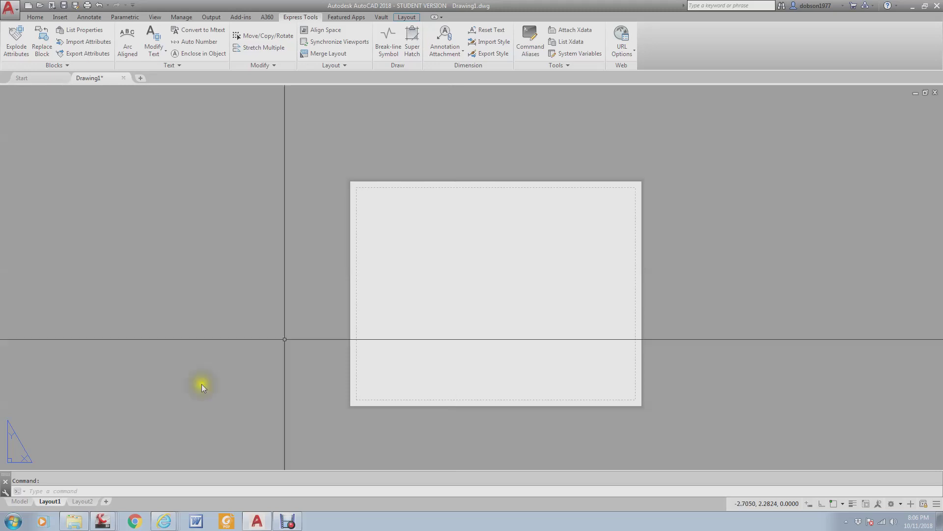
{"action": "left_click", "coordinate": [20, 502]}
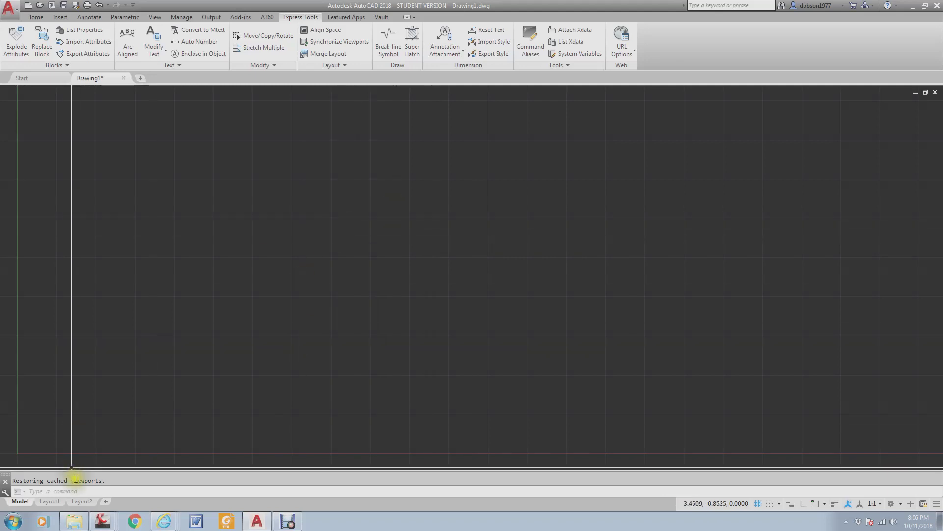
{"action": "left_click", "coordinate": [47, 502]}
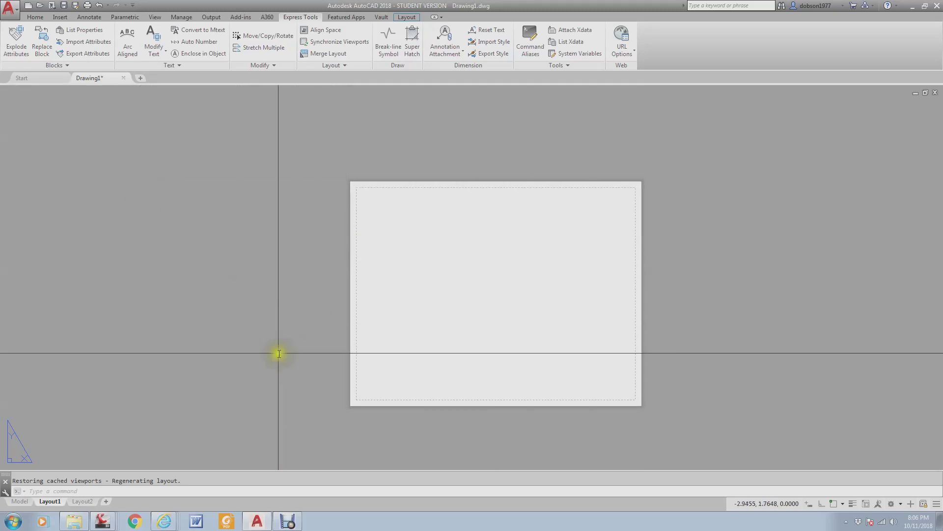
Step: Open the external references with XREF and start attaching a DWG file
{"action": "type", "text": "xref"}
{"action": "key", "text": "Return"}
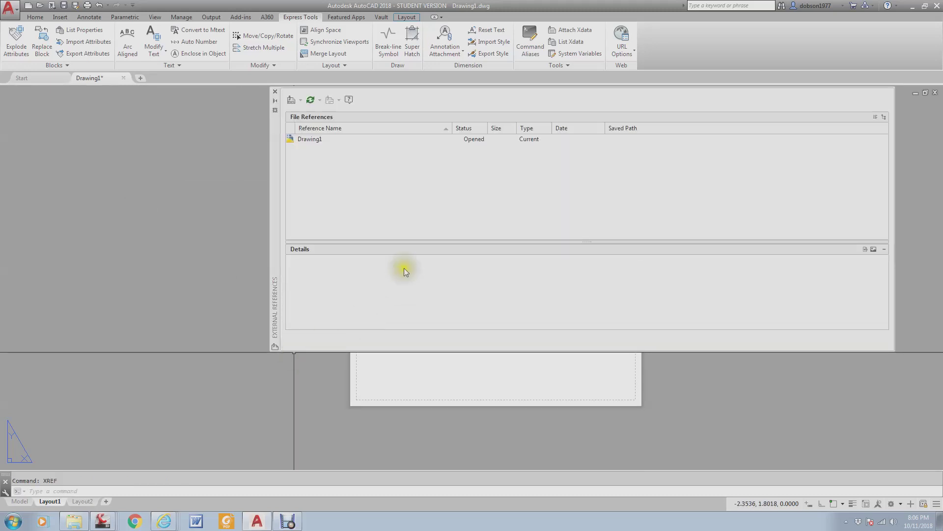
{"action": "left_click", "coordinate": [300, 101]}
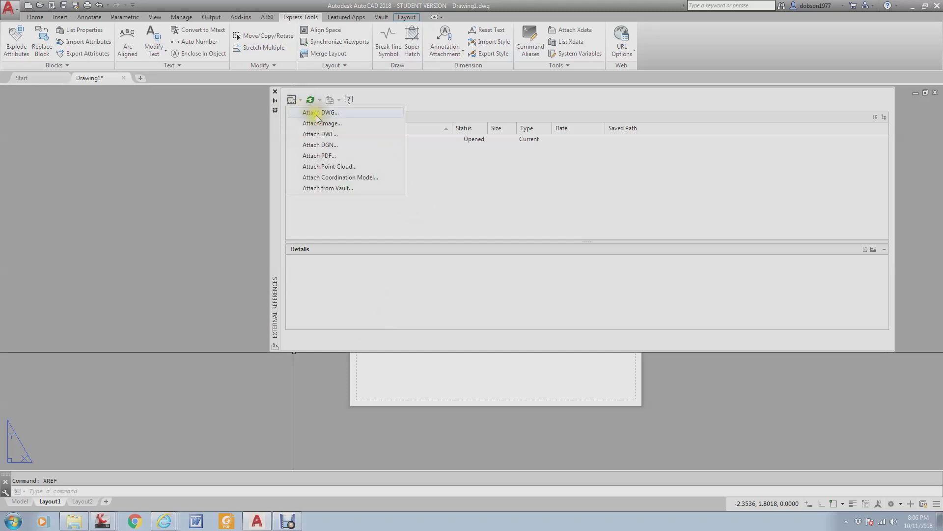
{"action": "left_click", "coordinate": [317, 113]}
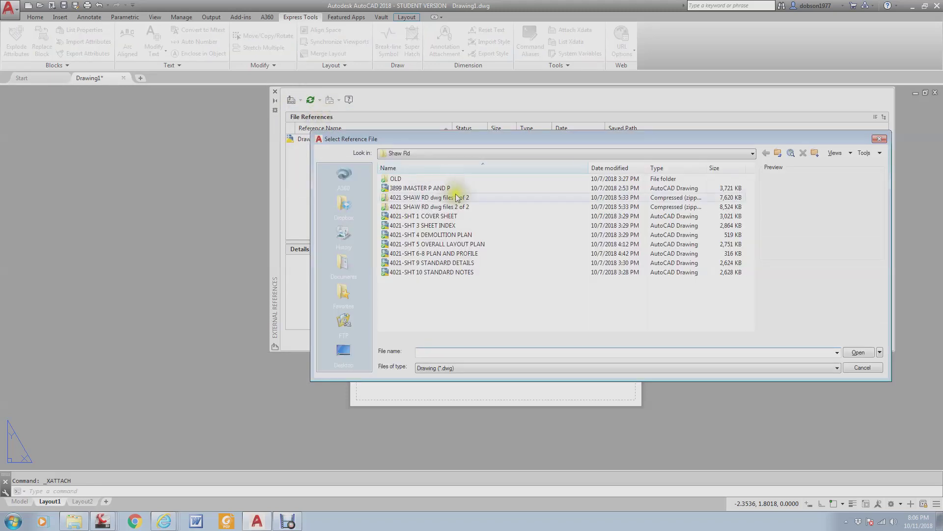
Step: Search the LSC and HCC school folders in Dropbox for a title block drawing
{"action": "left_click", "coordinate": [344, 204]}
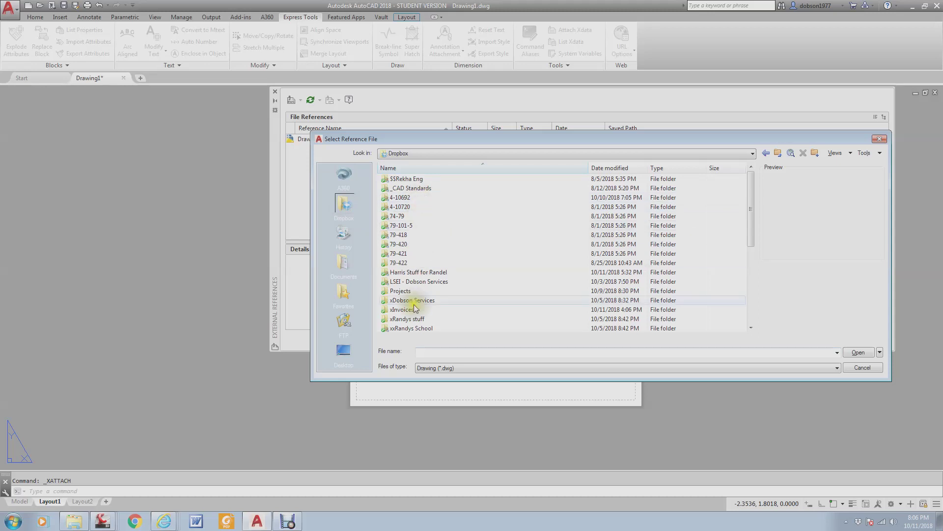
{"action": "double_click", "coordinate": [418, 327]}
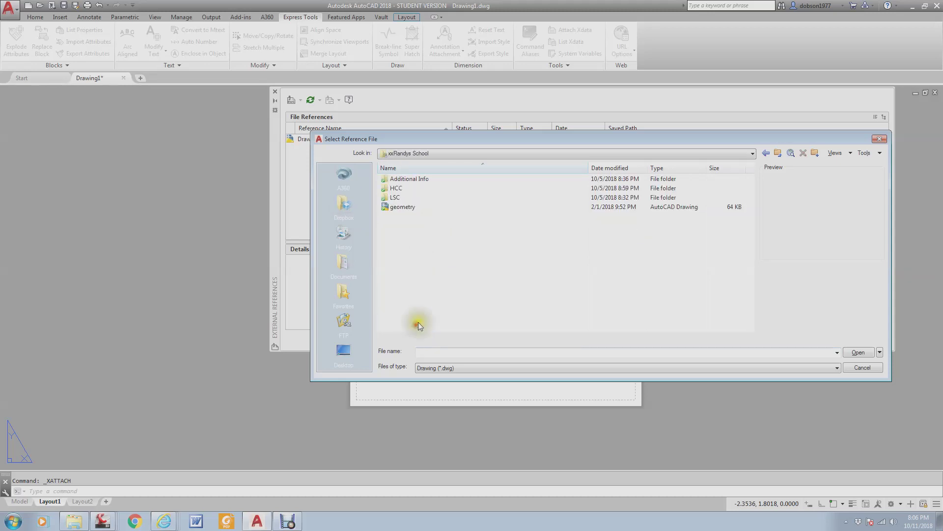
{"action": "double_click", "coordinate": [408, 198]}
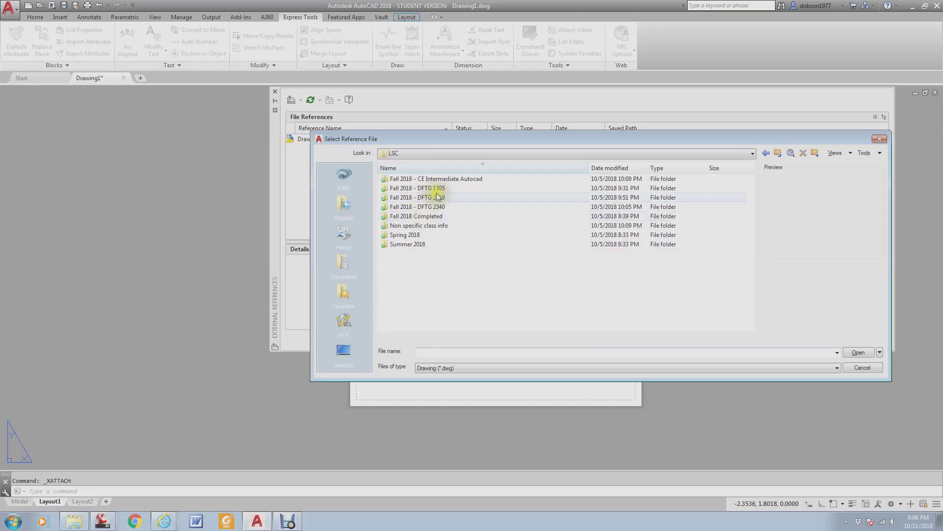
{"action": "double_click", "coordinate": [453, 179]}
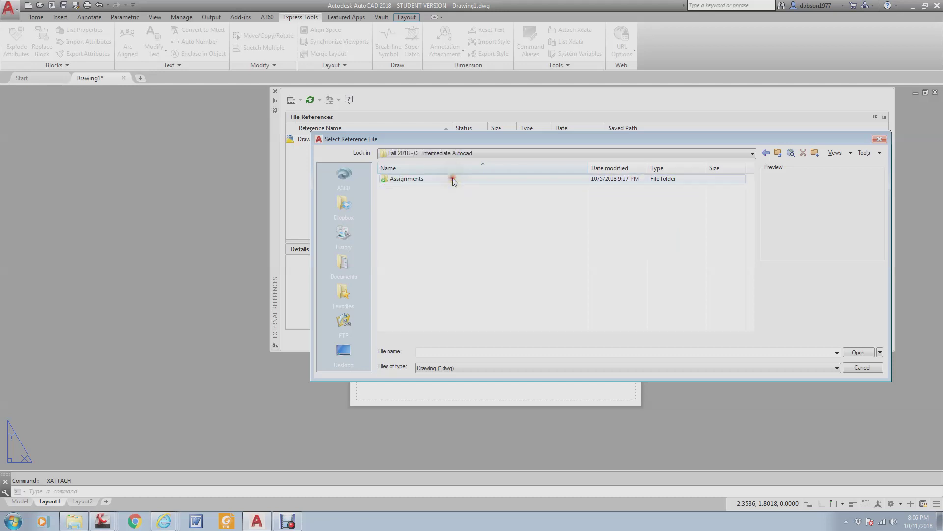
{"action": "double_click", "coordinate": [417, 178]}
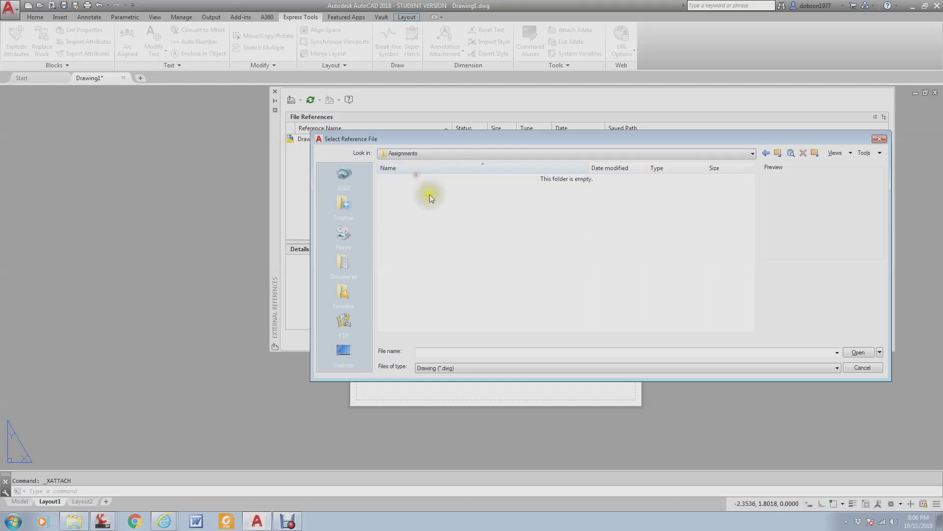
{"action": "left_click", "coordinate": [779, 153]}
{"action": "left_click", "coordinate": [779, 153]}
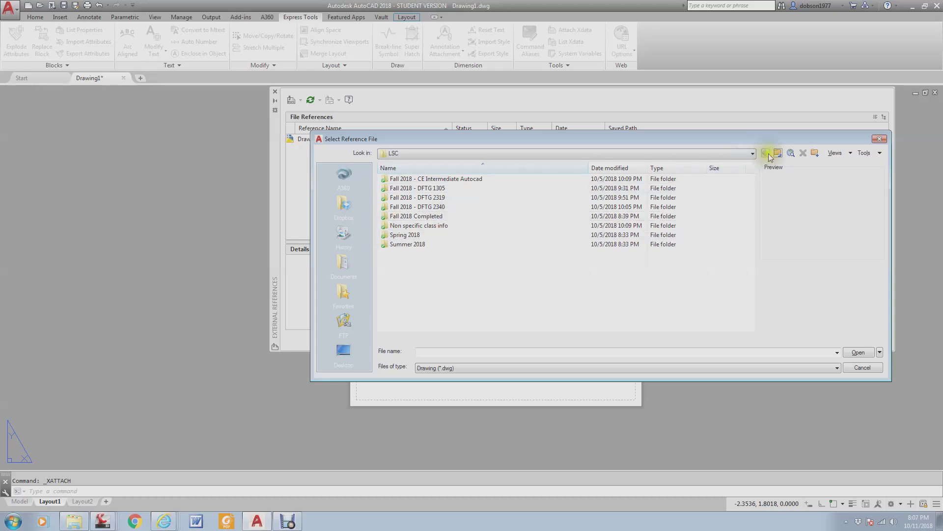
{"action": "left_click", "coordinate": [779, 153]}
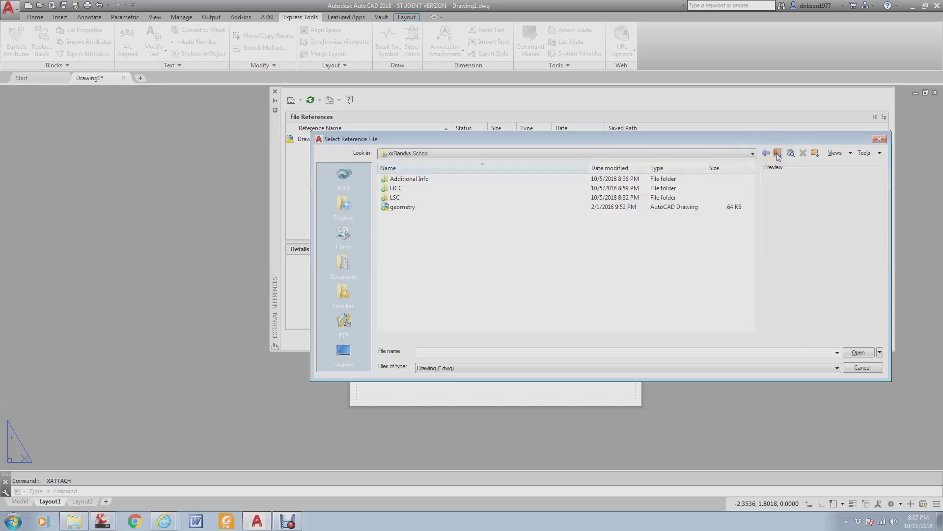
{"action": "double_click", "coordinate": [402, 188]}
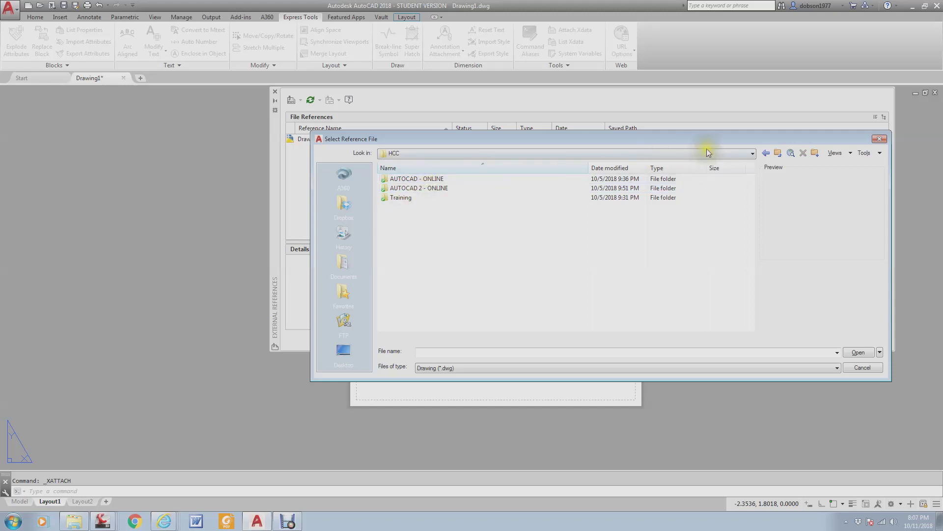
{"action": "left_click", "coordinate": [779, 154]}
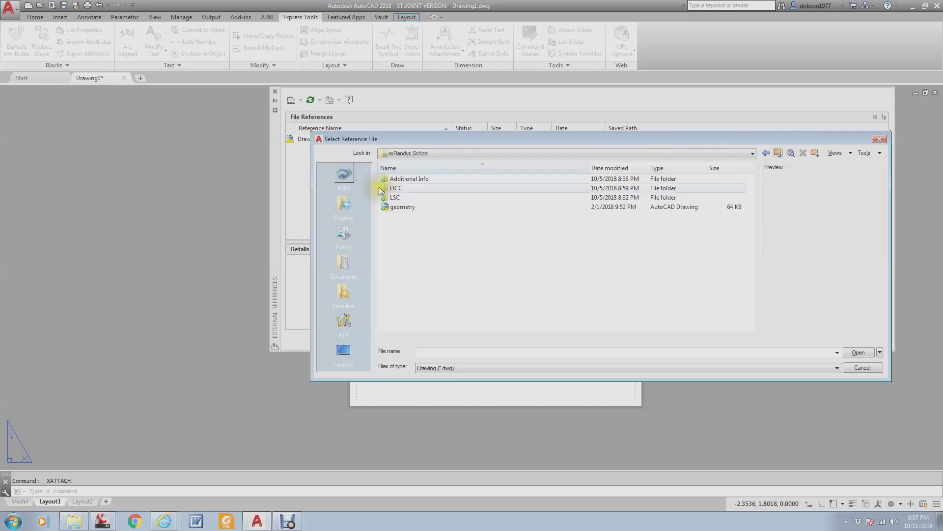
{"action": "double_click", "coordinate": [396, 197]}
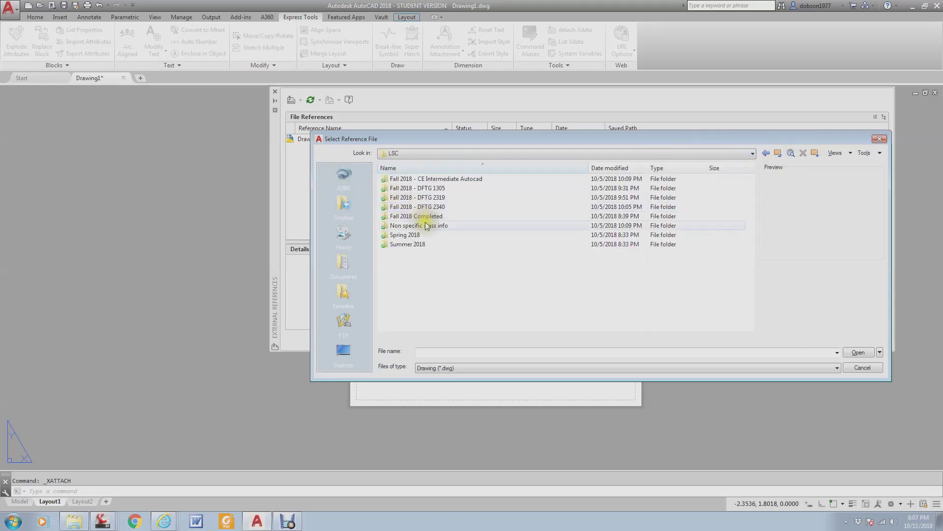
{"action": "double_click", "coordinate": [411, 236]}
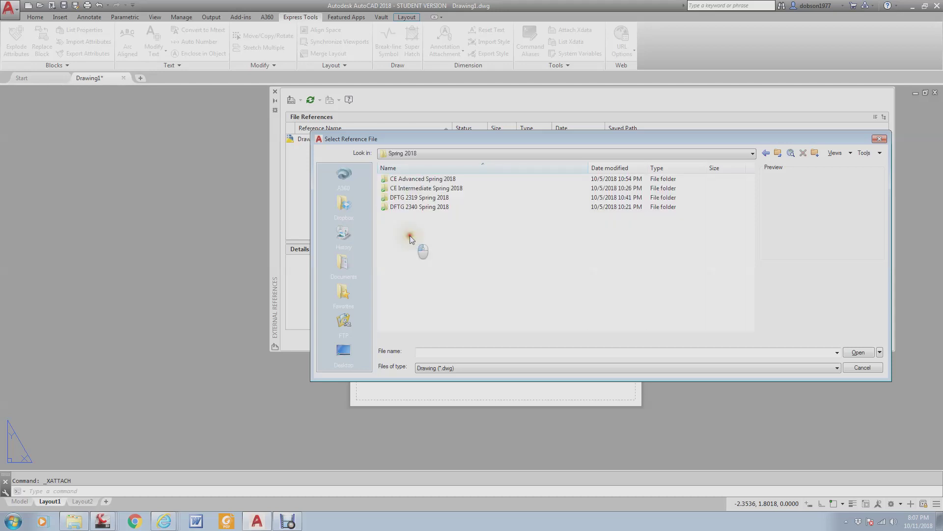
{"action": "double_click", "coordinate": [427, 199]}
{"action": "double_click", "coordinate": [426, 180]}
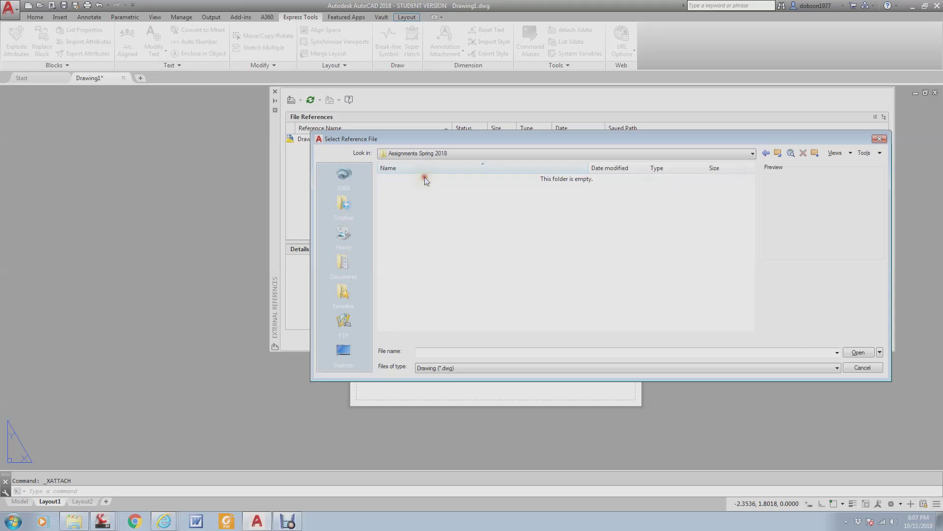
{"action": "left_click", "coordinate": [777, 153]}
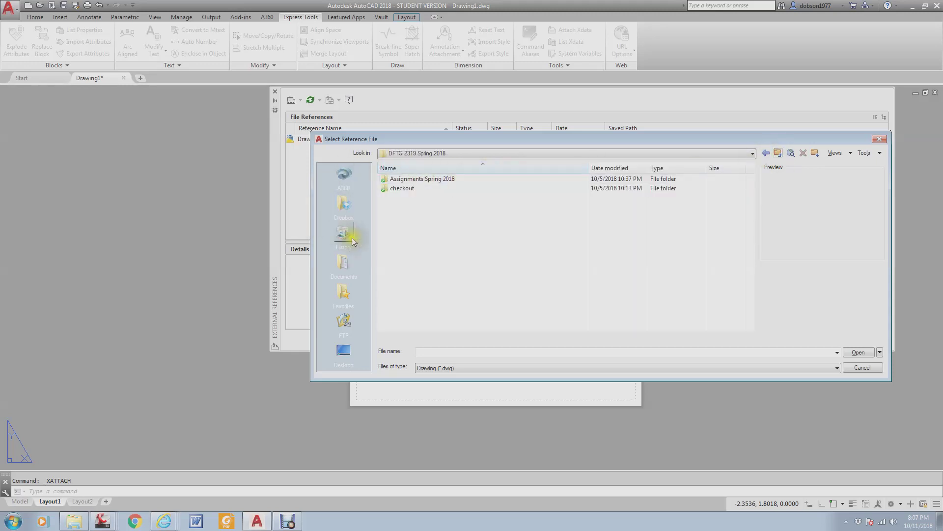
Step: Choose the GENERIC TITLEBLOCK drawing from My Documents as the reference file
{"action": "left_click", "coordinate": [344, 264]}
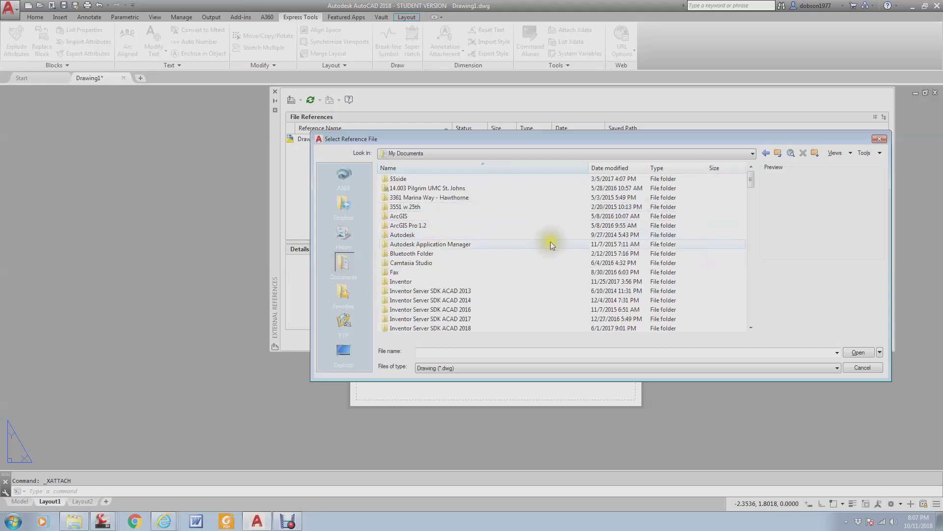
{"action": "scroll", "coordinate": [528, 249], "scroll_direction": "down", "scroll_amount": 10}
{"action": "scroll", "coordinate": [523, 255], "scroll_direction": "down", "scroll_amount": 15}
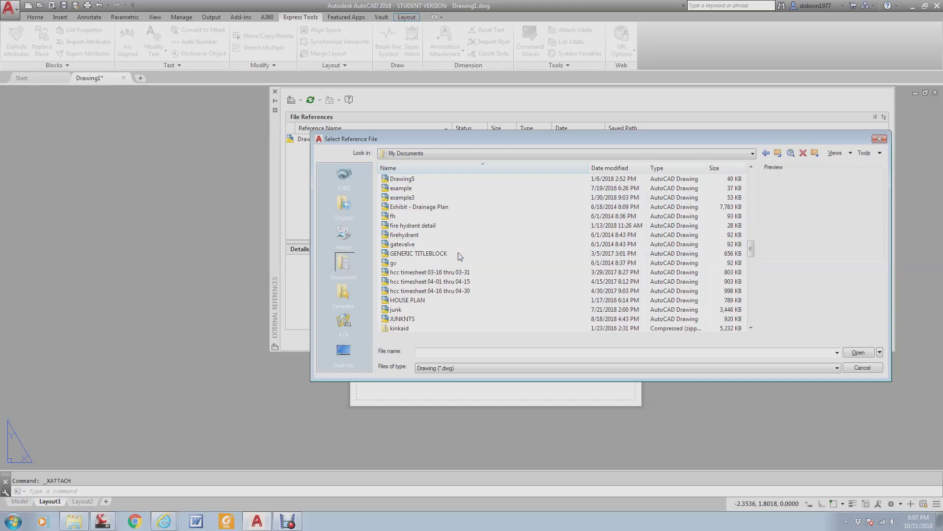
{"action": "scroll", "coordinate": [498, 244], "scroll_direction": "down", "scroll_amount": 3}
{"action": "scroll", "coordinate": [498, 244], "scroll_direction": "up", "scroll_amount": 2}
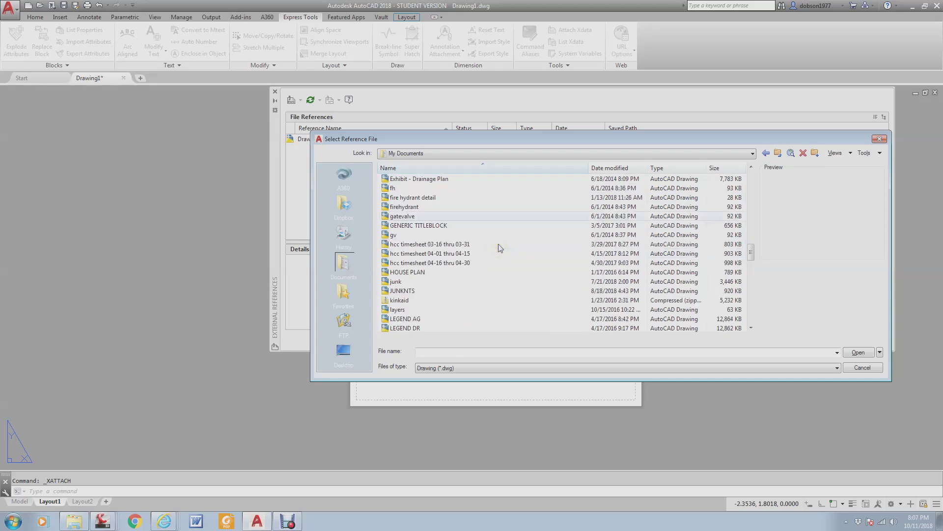
{"action": "left_click", "coordinate": [427, 226]}
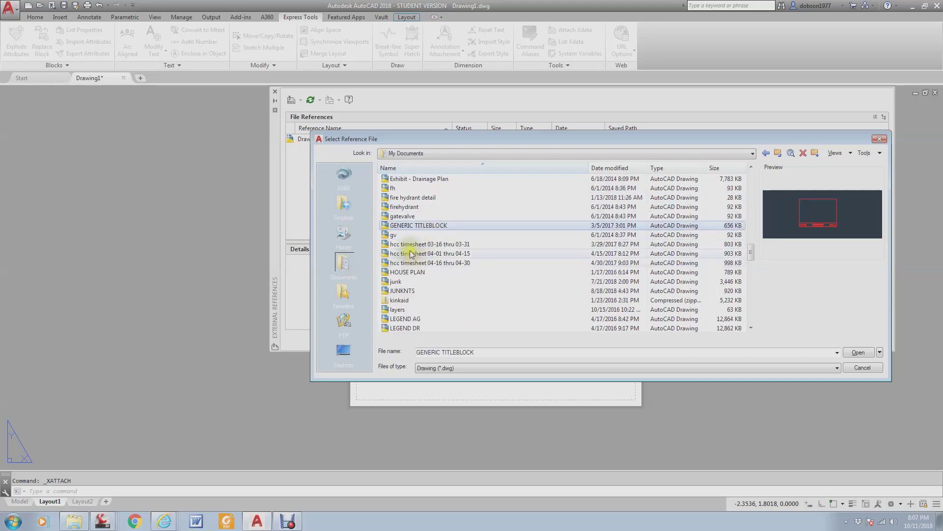
{"action": "left_click", "coordinate": [425, 225]}
{"action": "double_click", "coordinate": [427, 225]}
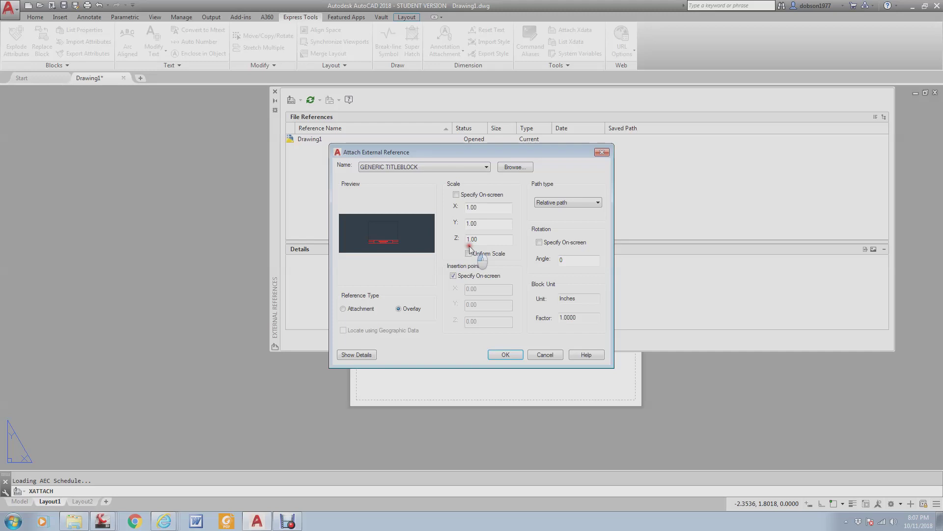
Step: Attach the title block as an overlay with a fixed insertion point of 0,0,0 and dismiss the proxy information
{"action": "left_click", "coordinate": [454, 275]}
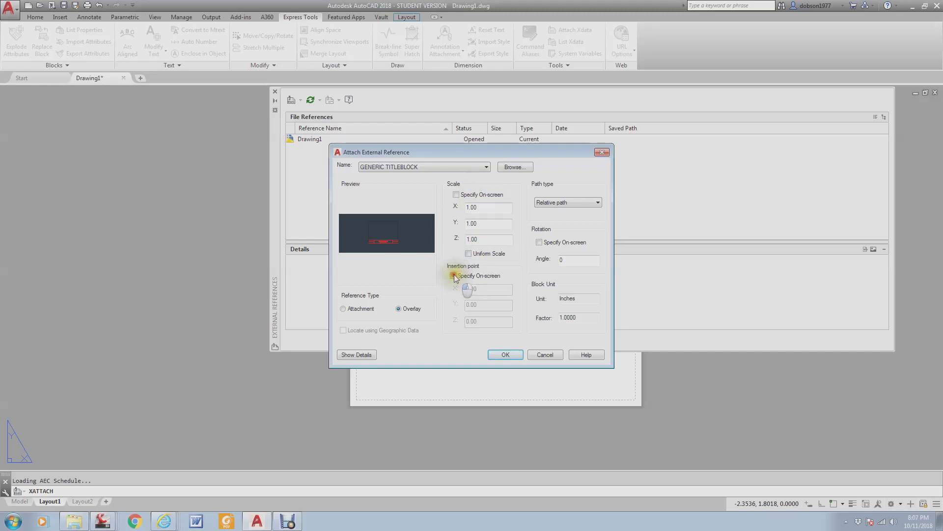
{"action": "left_click", "coordinate": [506, 354]}
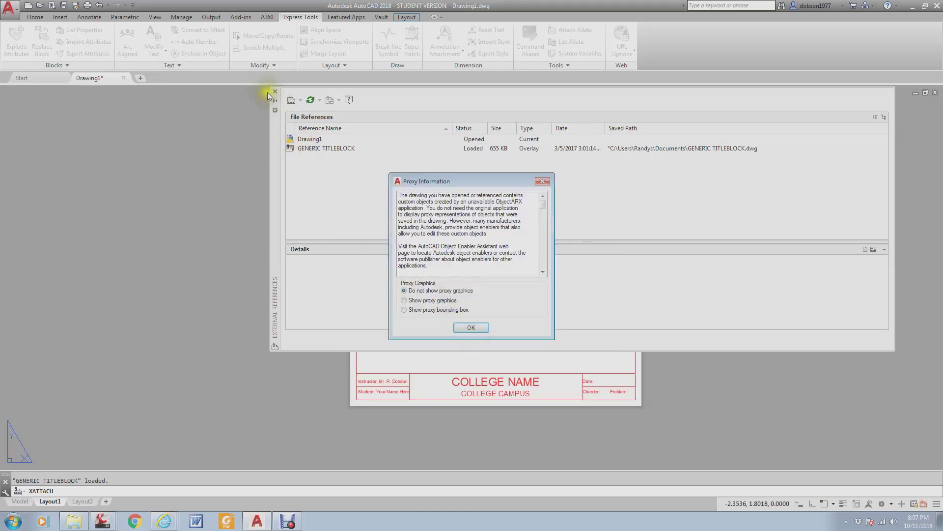
{"action": "left_click", "coordinate": [470, 328]}
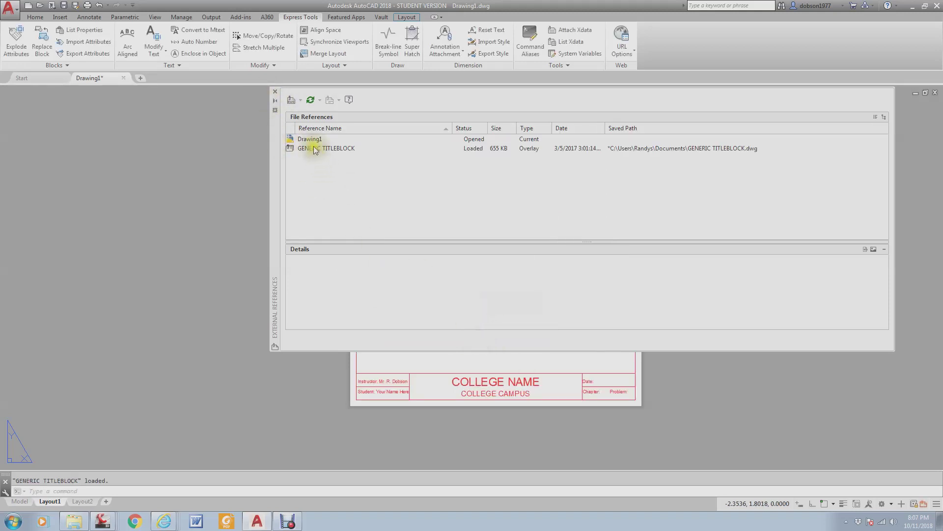
Step: Close the external references list and examine the attached title block's border and text fields on the Layout1 sheet
{"action": "left_click", "coordinate": [276, 92]}
{"action": "scroll", "coordinate": [371, 212], "scroll_direction": "up", "scroll_amount": 3}
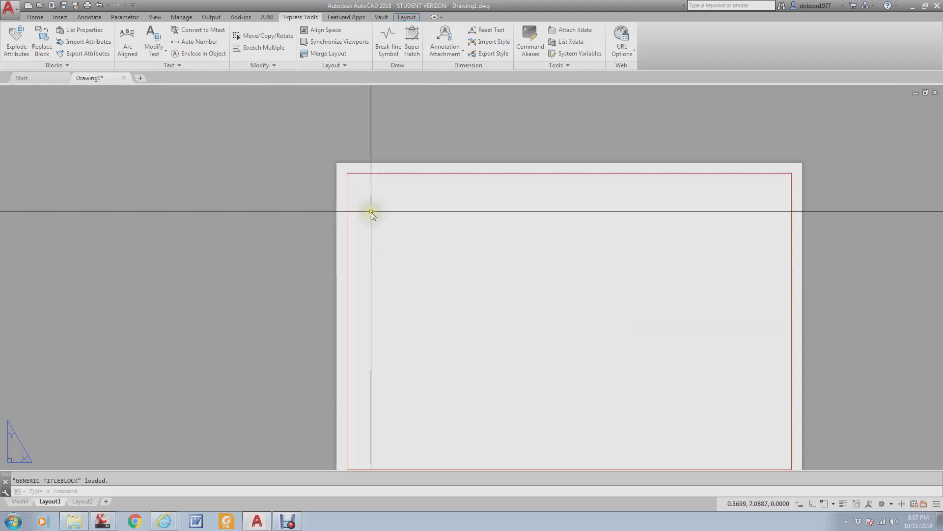
{"action": "scroll", "coordinate": [425, 267], "scroll_direction": "down", "scroll_amount": 3}
{"action": "scroll", "coordinate": [462, 383], "scroll_direction": "up", "scroll_amount": 4}
{"action": "scroll", "coordinate": [462, 385], "scroll_direction": "down", "scroll_amount": 2}
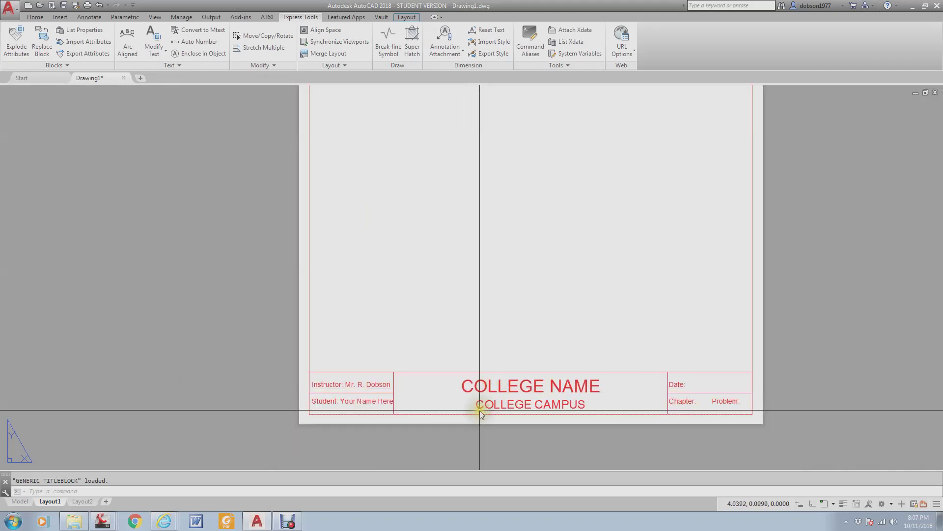
{"action": "scroll", "coordinate": [596, 299], "scroll_direction": "down", "scroll_amount": 2}
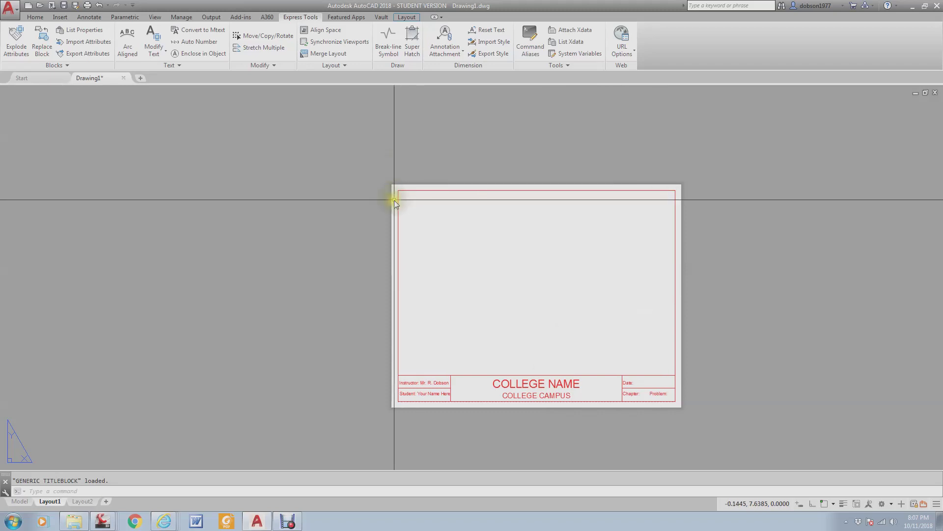
{"action": "scroll", "coordinate": [394, 200], "scroll_direction": "up", "scroll_amount": 2}
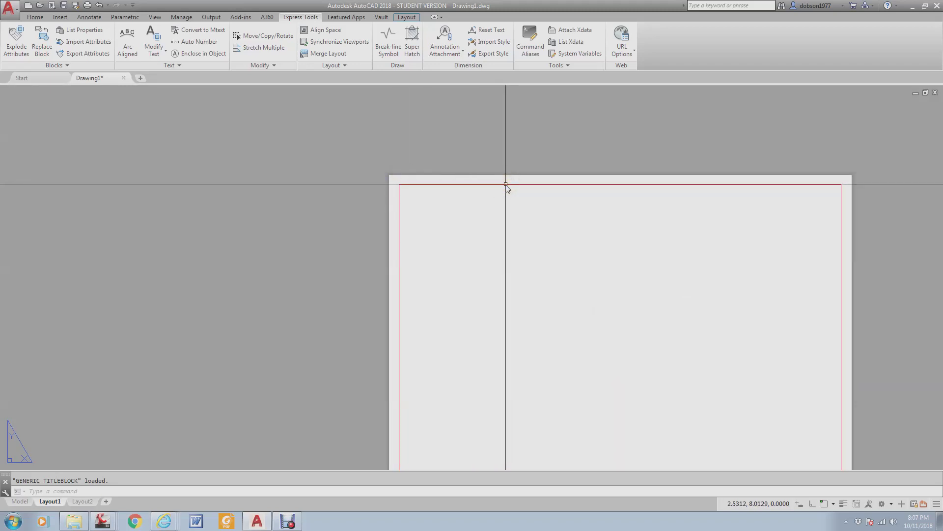
Step: Move the title block slightly down on the sheet and undo the move
{"action": "type", "text": "m"}
{"action": "key", "text": "space"}
{"action": "left_click", "coordinate": [506, 184]}
{"action": "key", "text": "space"}
{"action": "left_click", "coordinate": [504, 189]}
{"action": "left_click", "coordinate": [507, 196]}
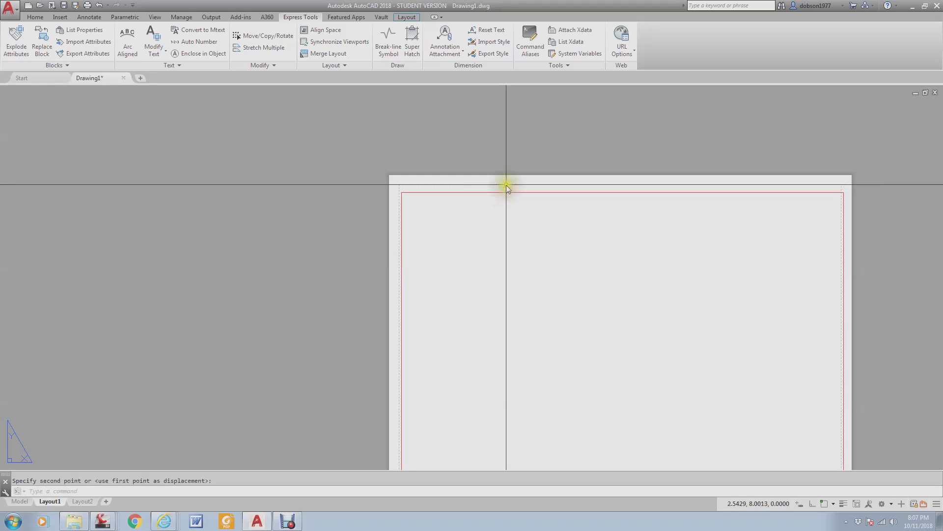
{"action": "type", "text": "u"}
{"action": "key", "text": "Return"}
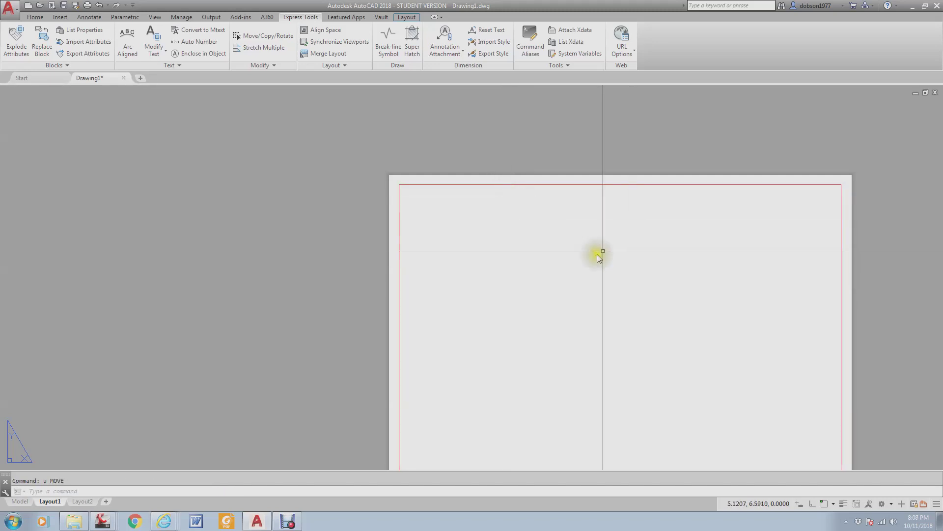
{"action": "scroll", "coordinate": [581, 235], "scroll_direction": "down", "scroll_amount": 2}
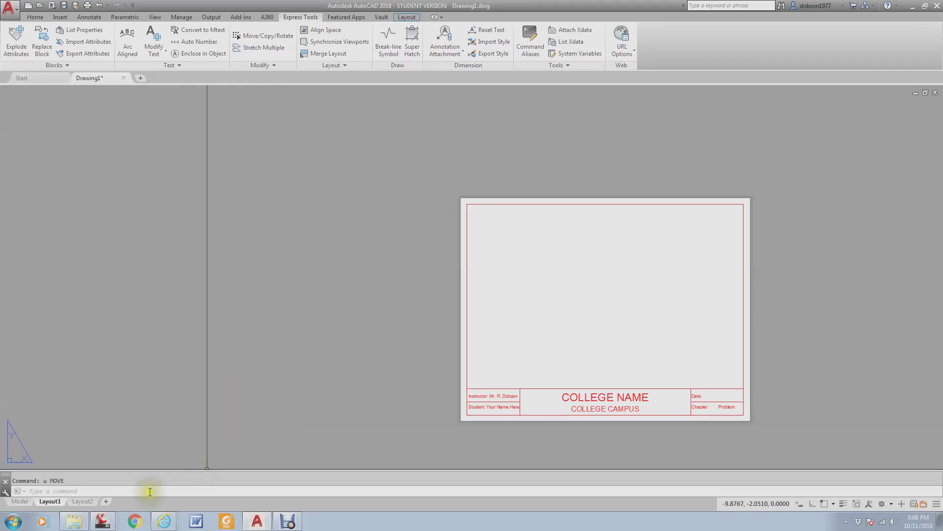
Step: Open the program options with PREFERENCES and bring up the display settings
{"action": "left_click", "coordinate": [16, 13]}
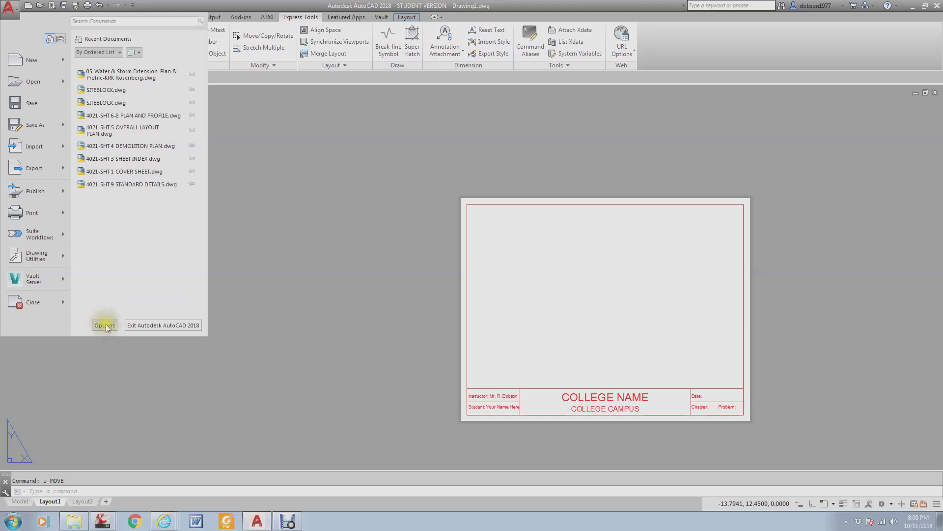
{"action": "left_click", "coordinate": [155, 489]}
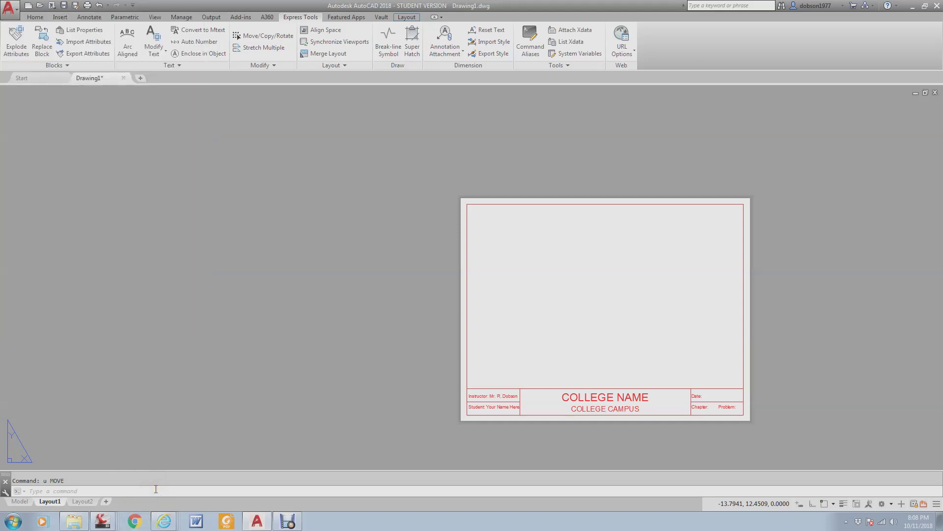
{"action": "type", "text": "preferen"}
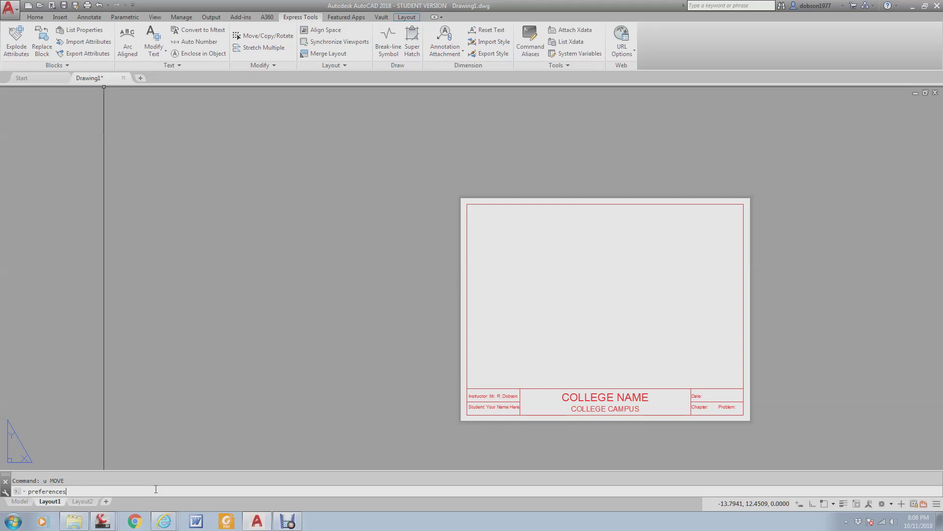
{"action": "type", "text": "ces"}
{"action": "key", "text": "Return"}
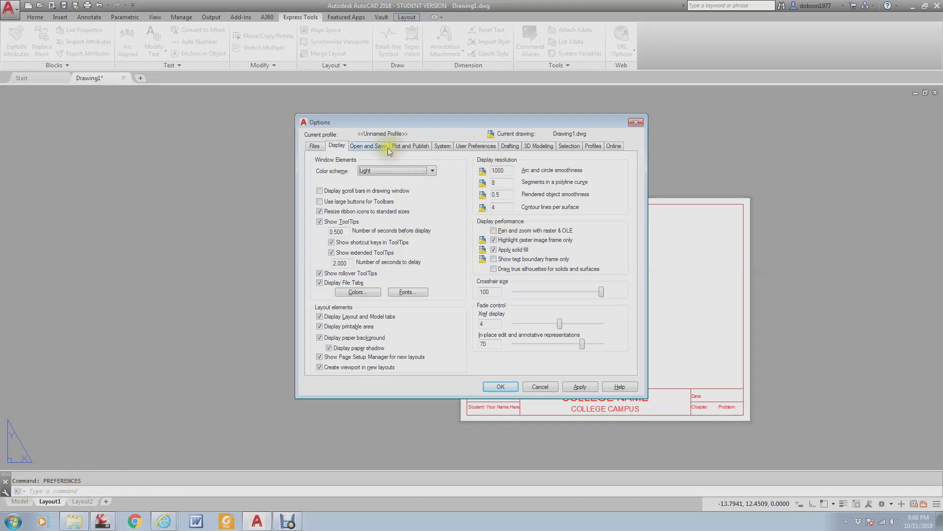
{"action": "left_click", "coordinate": [315, 147]}
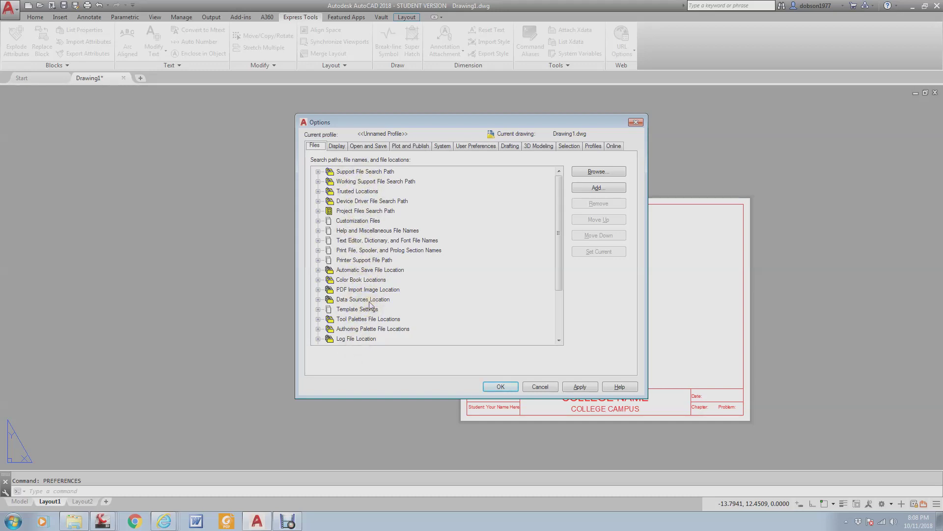
{"action": "left_click", "coordinate": [338, 145]}
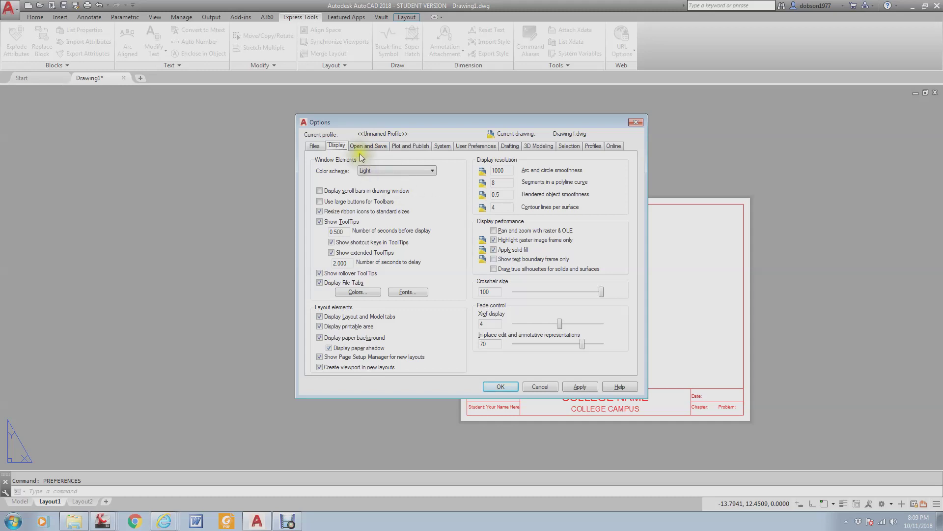
Step: Set the uniform background color of the Sheet / layout context to Black and apply it
{"action": "left_click", "coordinate": [356, 292]}
{"action": "left_click", "coordinate": [367, 157]}
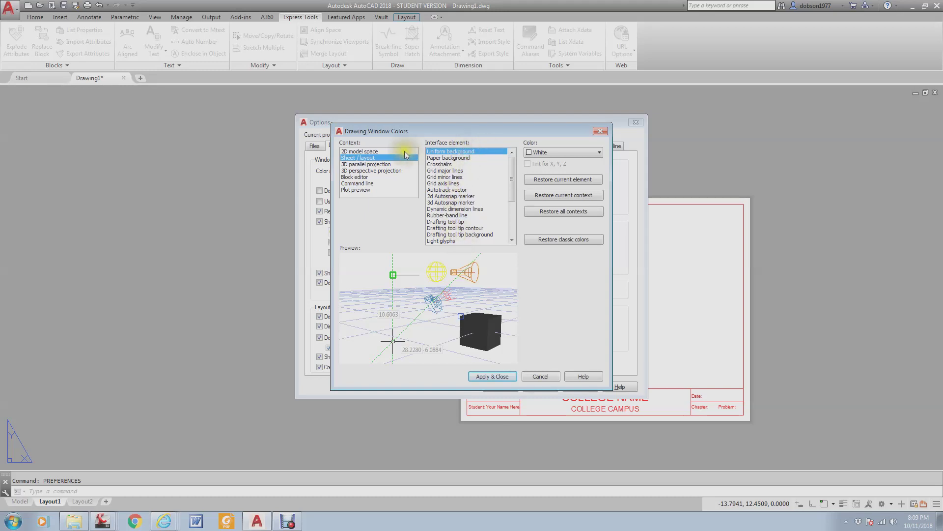
{"action": "left_click", "coordinate": [369, 151]}
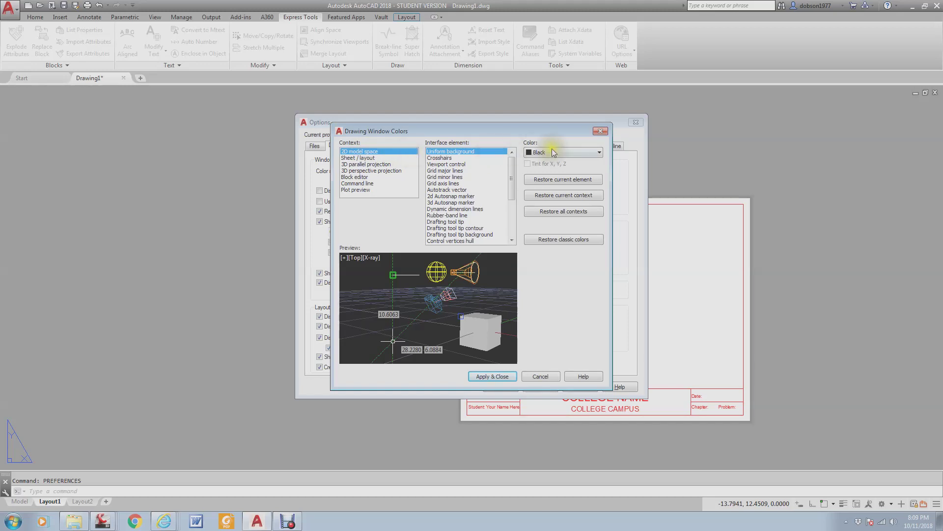
{"action": "left_click", "coordinate": [367, 158]}
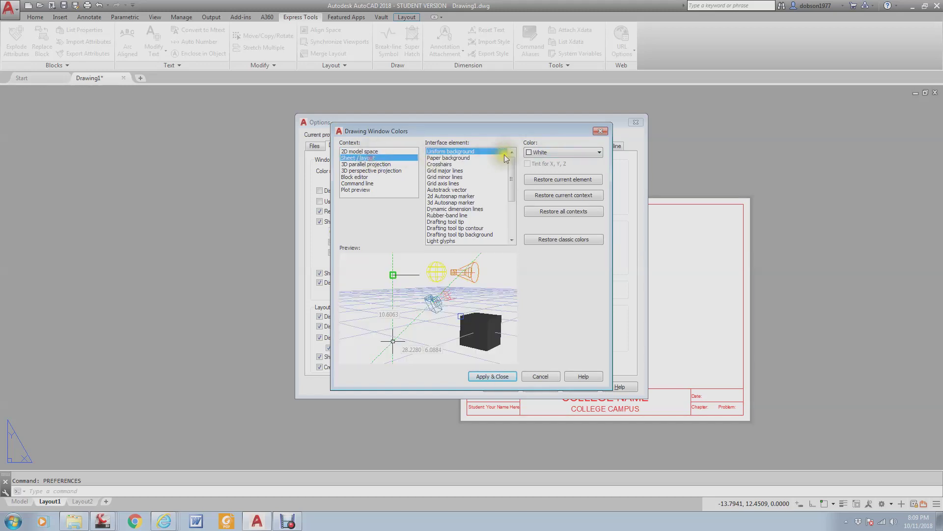
{"action": "left_click", "coordinate": [560, 153]}
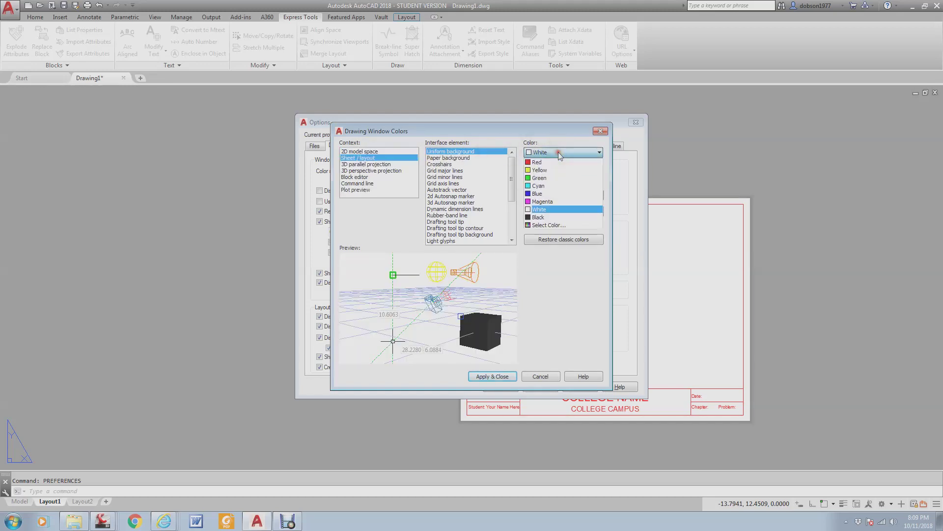
{"action": "left_click", "coordinate": [551, 219]}
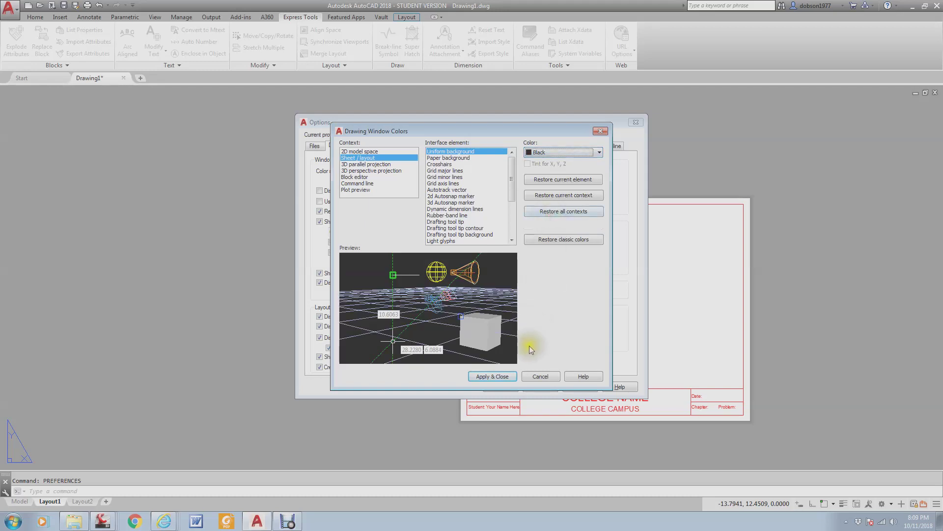
{"action": "left_click", "coordinate": [493, 376]}
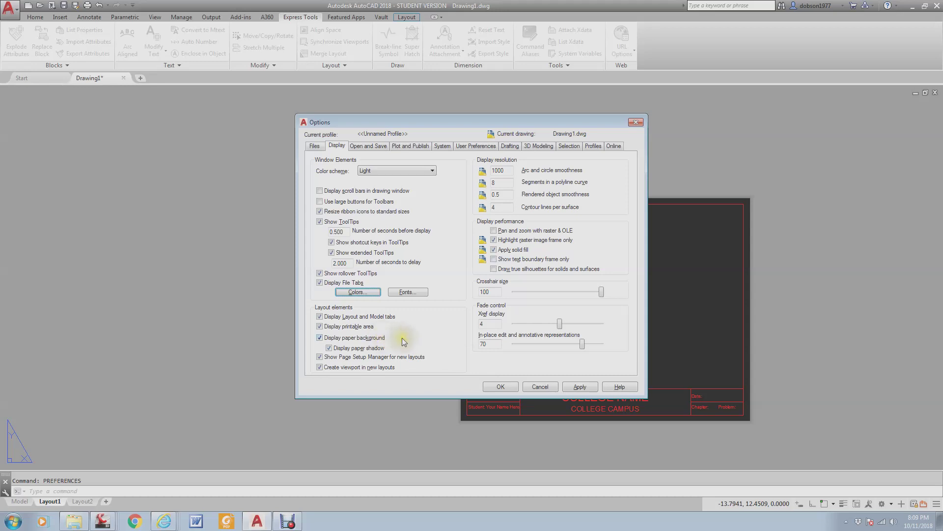
Step: Turn off the printable area, paper background, Page Setup Manager for new layouts and automatic viewport creation in the layout elements
{"action": "left_click", "coordinate": [326, 319]}
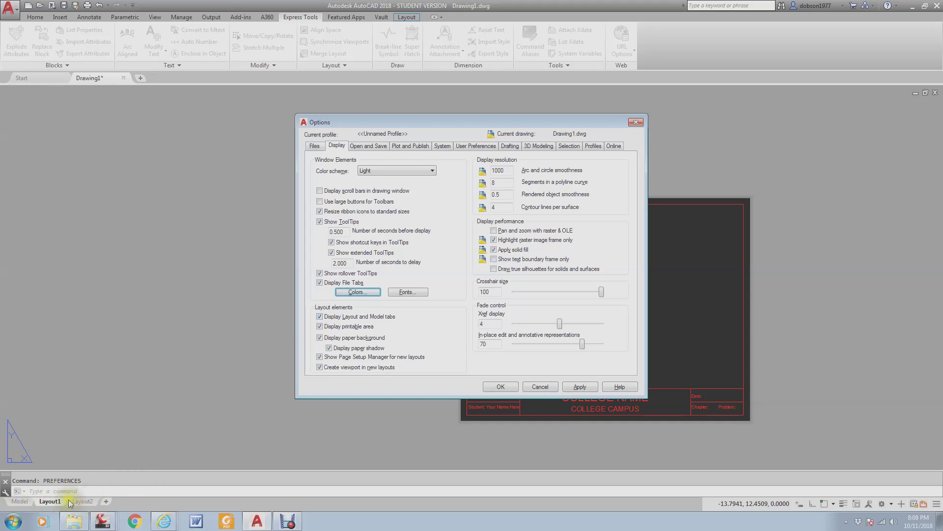
{"action": "left_click", "coordinate": [320, 326]}
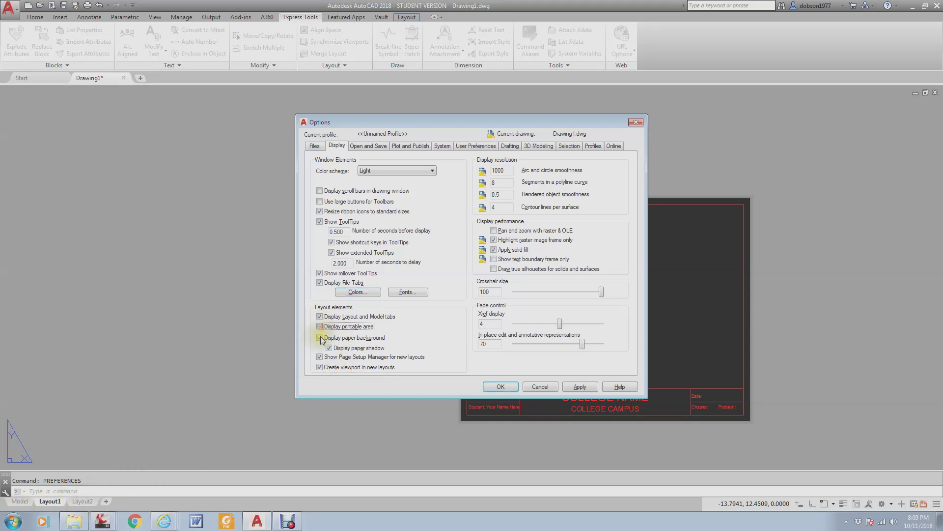
{"action": "left_click", "coordinate": [320, 337]}
{"action": "left_click", "coordinate": [320, 357]}
{"action": "left_click", "coordinate": [320, 367]}
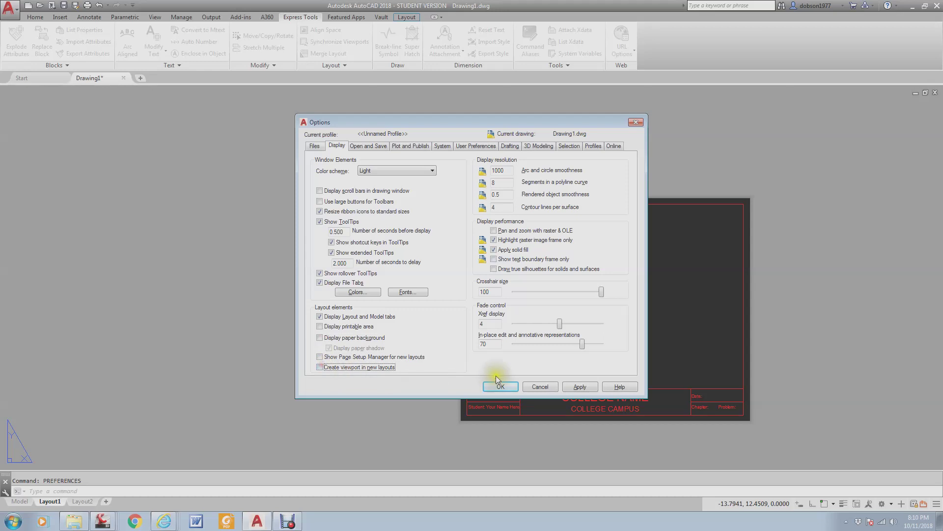
{"action": "left_click", "coordinate": [508, 386]}
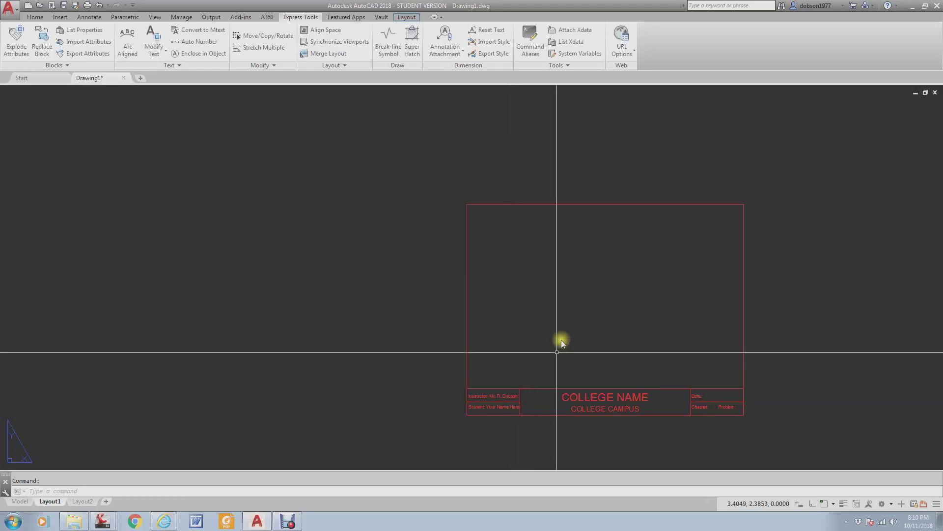
Step: Check the title block on the layout and review the display settings again with OPTIONS
{"action": "middle_click_drag", "start_coordinate": [695, 363], "coordinate": [551, 345]}
{"action": "scroll", "coordinate": [550, 338], "scroll_direction": "down", "scroll_amount": 2}
{"action": "scroll", "coordinate": [551, 338], "scroll_direction": "up", "scroll_amount": 2}
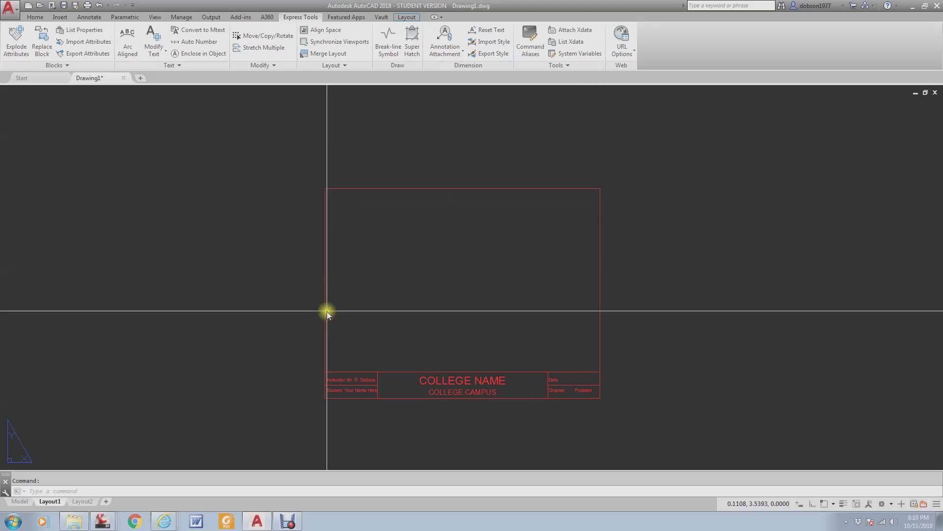
{"action": "left_click", "coordinate": [136, 490]}
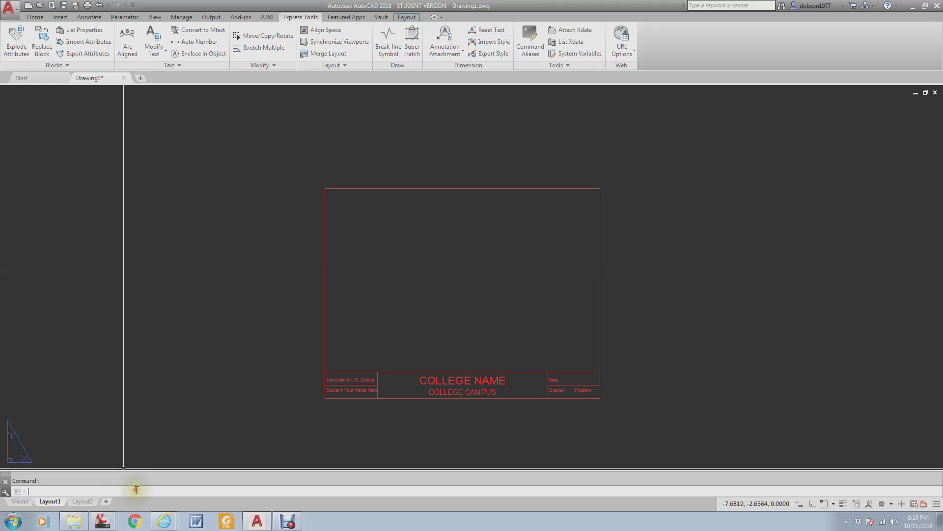
{"action": "type", "text": "option"}
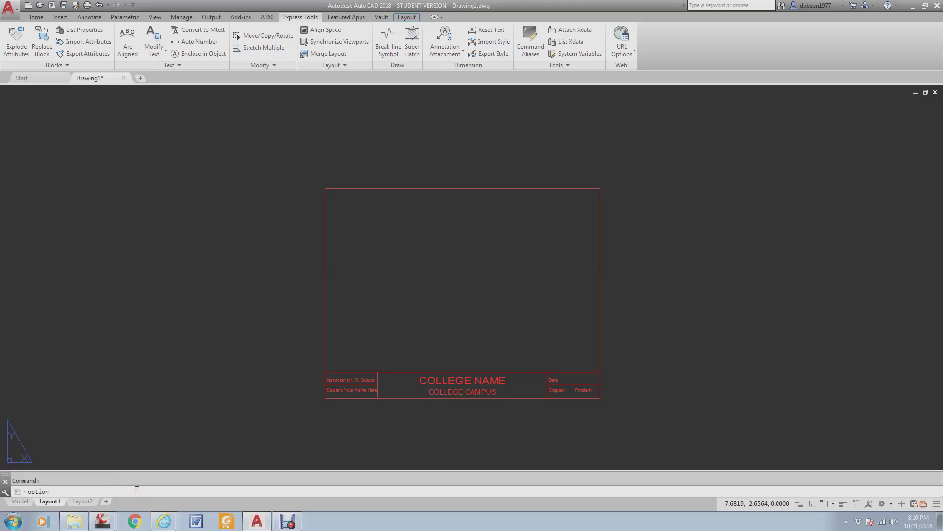
{"action": "type", "text": "s"}
{"action": "key", "text": "Return"}
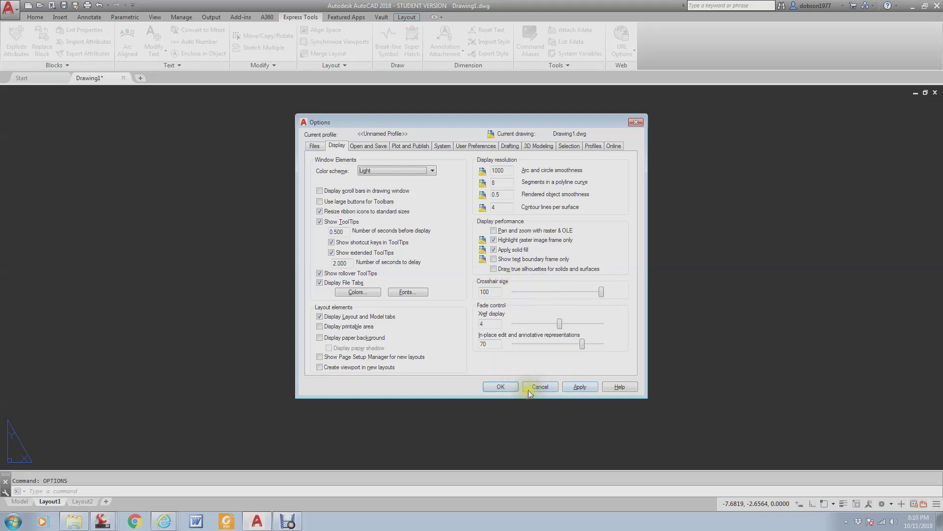
{"action": "left_click", "coordinate": [514, 388]}
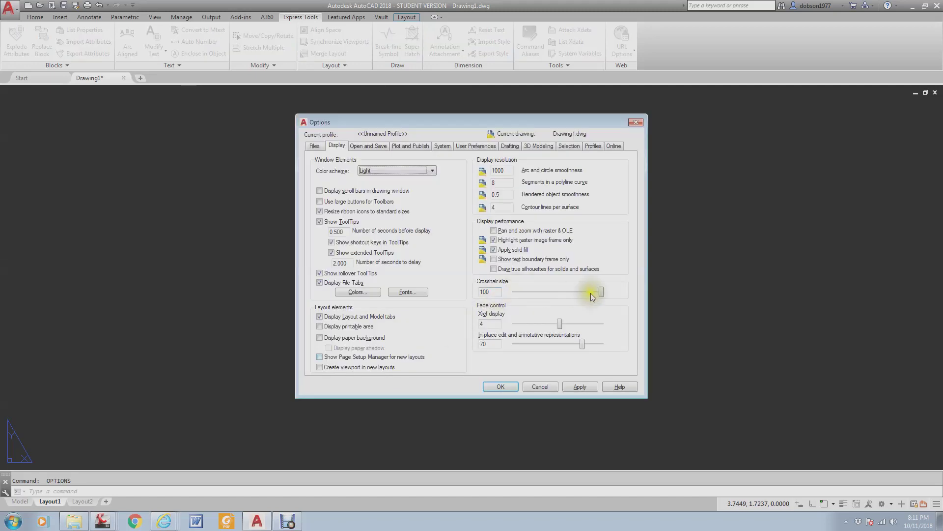
Step: Try a crosshair size of 17 in the display options and restore the size to its maximum of 100
{"action": "left_click_drag", "start_coordinate": [603, 290], "coordinate": [529, 292]}
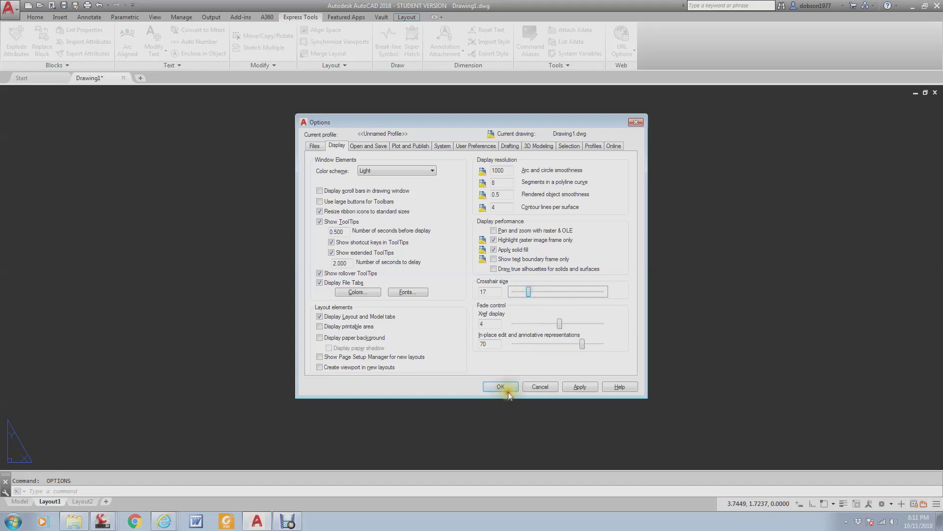
{"action": "left_click", "coordinate": [509, 388]}
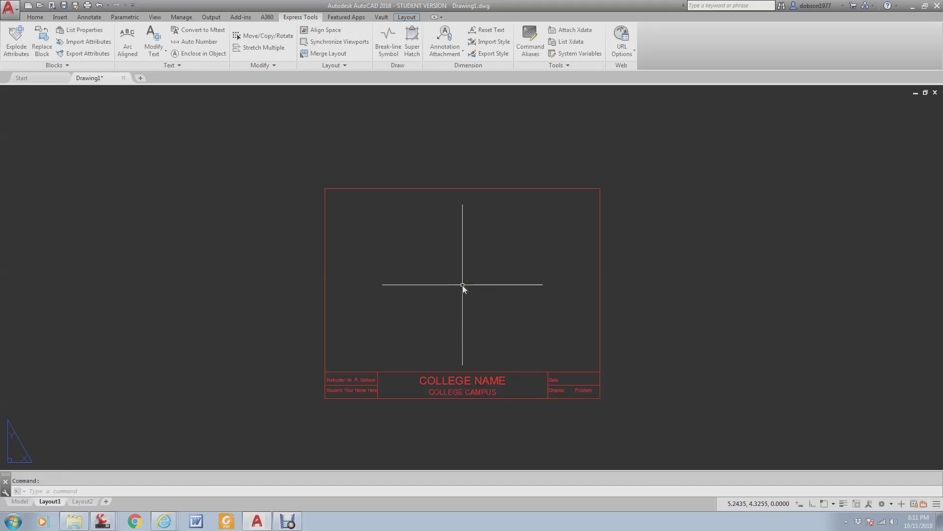
{"action": "middle_click_drag", "start_coordinate": [632, 326], "coordinate": [588, 289]}
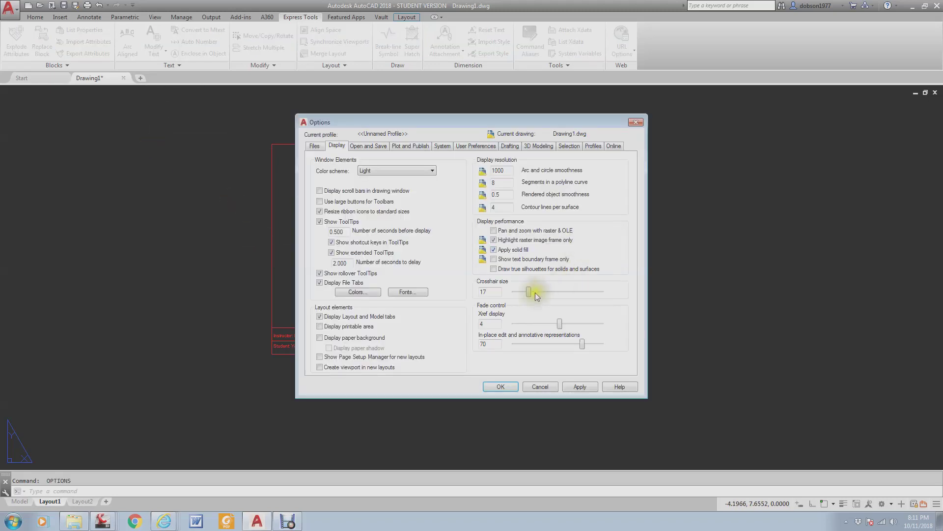
{"action": "left_click_drag", "start_coordinate": [530, 291], "coordinate": [620, 303]}
{"action": "left_click", "coordinate": [515, 385]}
Step: Try to select the COLLEGE NAME text of the title block with Move and cancel the command
{"action": "scroll", "coordinate": [398, 350], "scroll_direction": "up", "scroll_amount": 4}
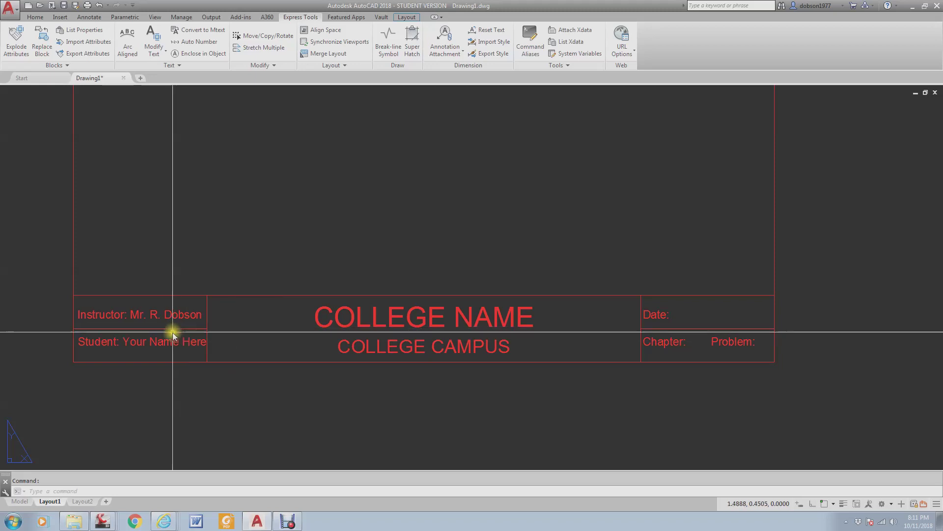
{"action": "scroll", "coordinate": [172, 332], "scroll_direction": "up", "scroll_amount": 2}
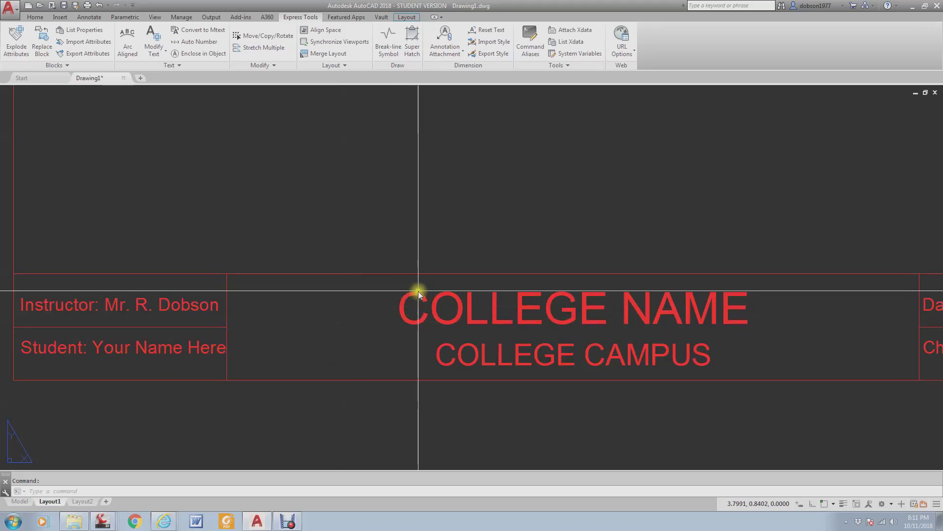
{"action": "left_click", "coordinate": [35, 17]}
{"action": "left_click", "coordinate": [129, 30]}
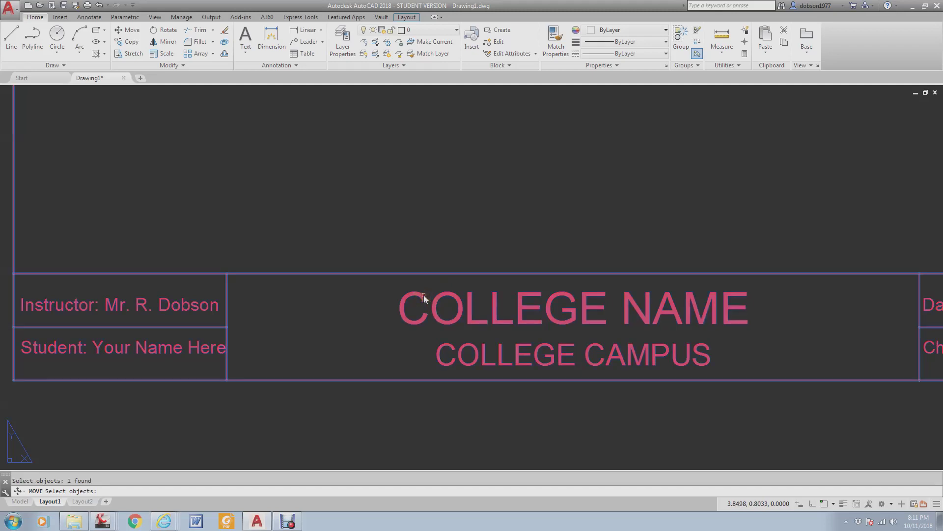
{"action": "key", "text": "Escape"}
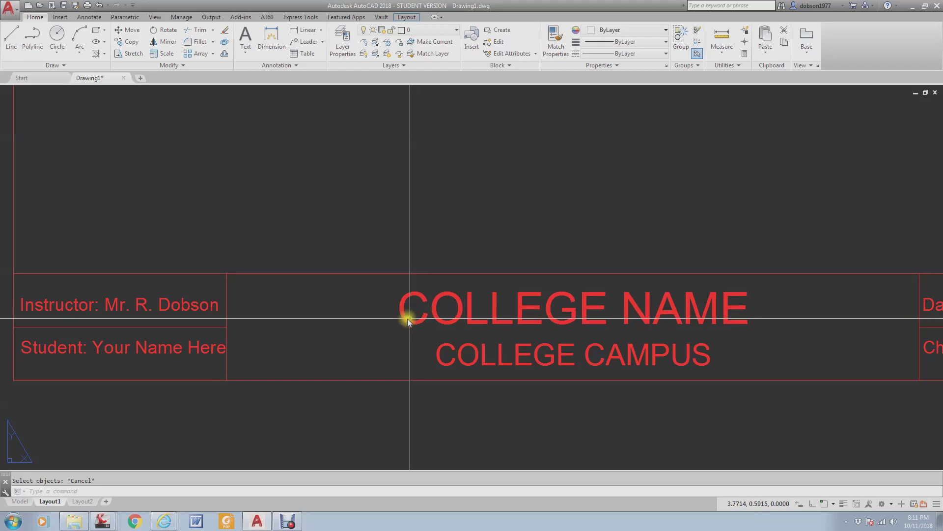
{"action": "type", "text": "l"}
{"action": "key", "text": "Return"}
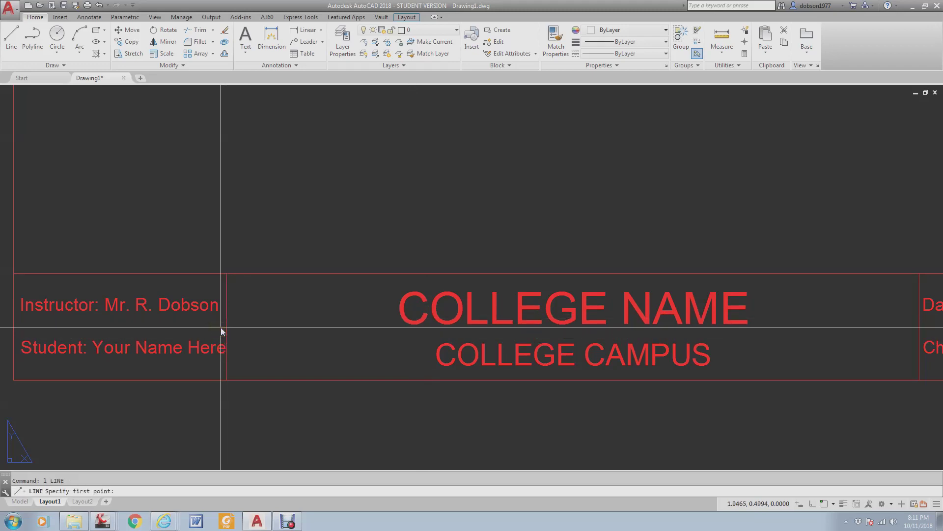
{"action": "left_click", "coordinate": [222, 328]}
{"action": "key", "text": "Escape"}
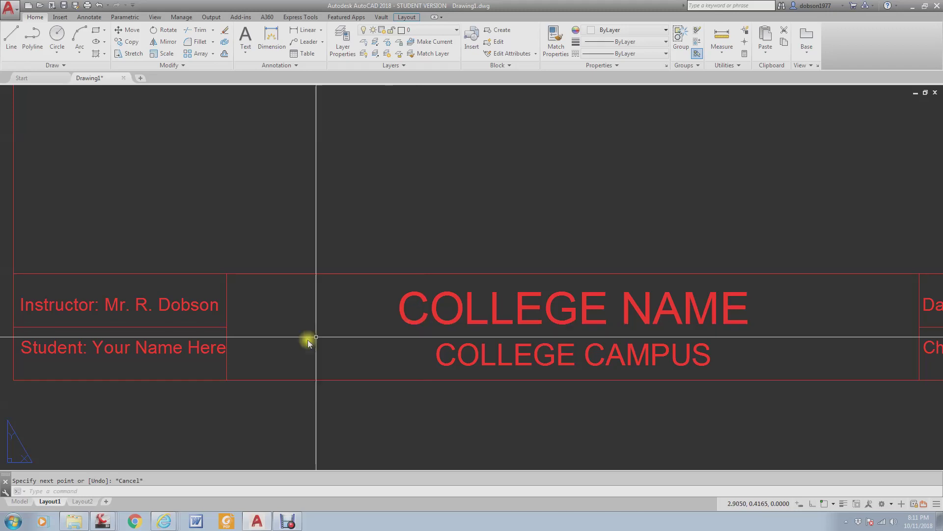
{"action": "scroll", "coordinate": [305, 294], "scroll_direction": "down", "scroll_amount": 2}
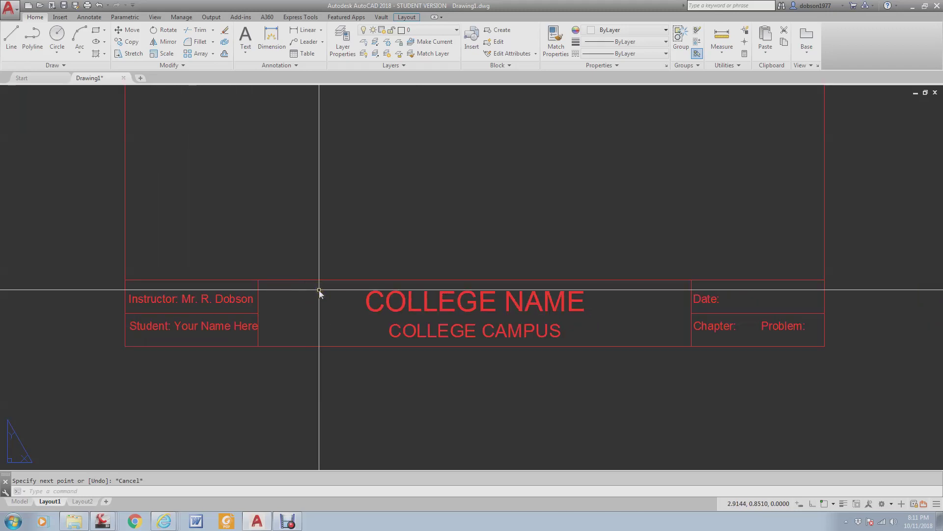
{"action": "scroll", "coordinate": [389, 309], "scroll_direction": "down", "scroll_amount": 2}
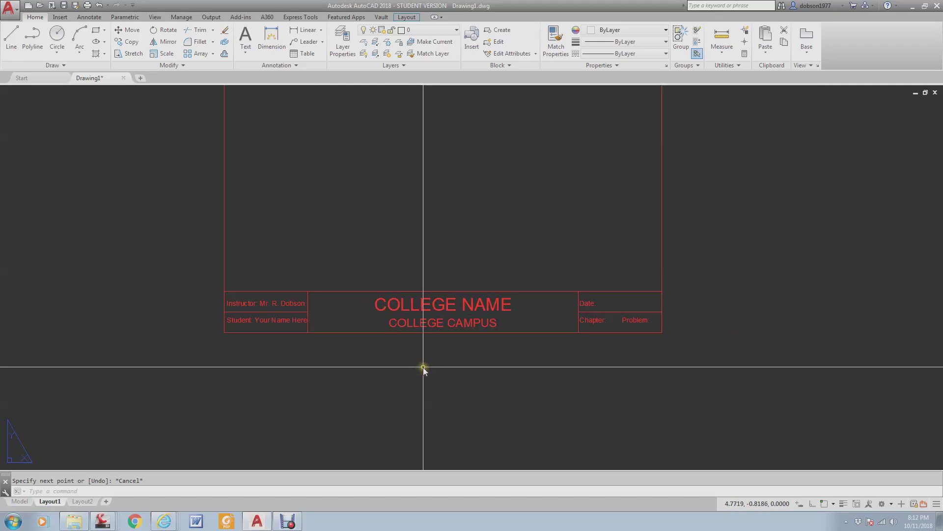
{"action": "scroll", "coordinate": [457, 341], "scroll_direction": "down", "scroll_amount": 1}
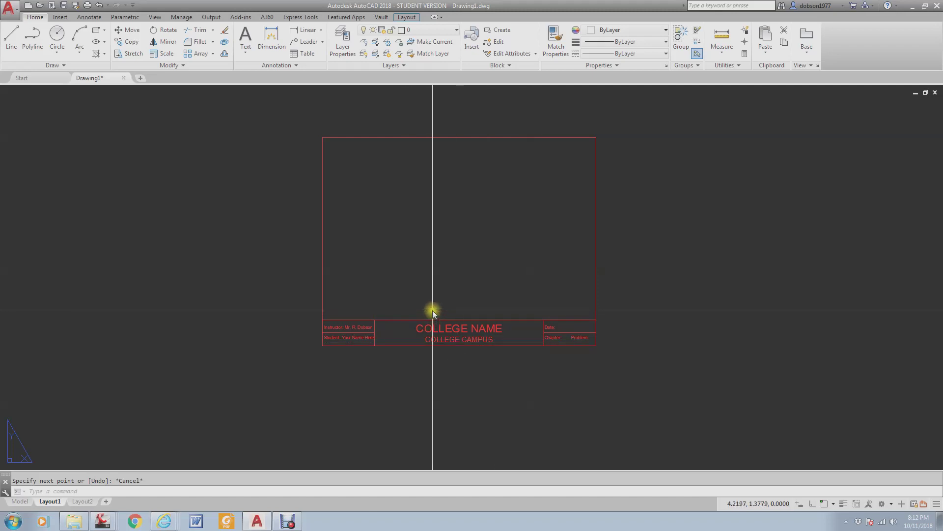
{"action": "scroll", "coordinate": [434, 308], "scroll_direction": "up", "scroll_amount": 2}
{"action": "scroll", "coordinate": [456, 318], "scroll_direction": "down", "scroll_amount": 2}
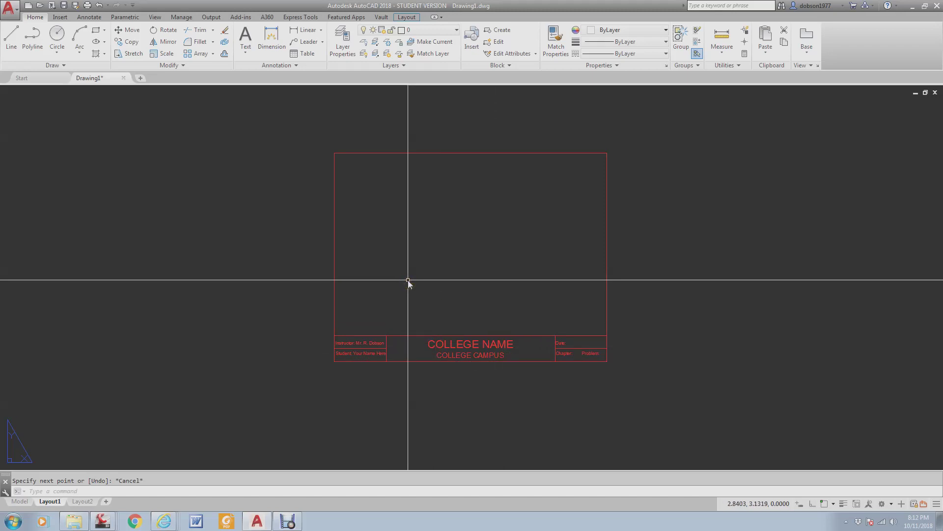
Step: Bring up the file saving settings with OPTIONS and set the default save format to AutoCAD 2018 Drawing (*.dwg)
{"action": "type", "text": "options"}
{"action": "key", "text": "Return"}
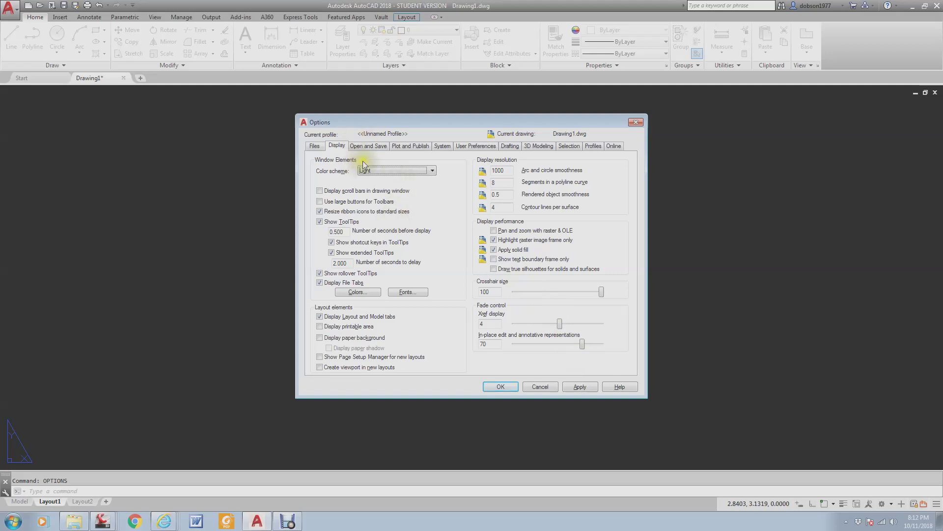
{"action": "left_click", "coordinate": [374, 146]}
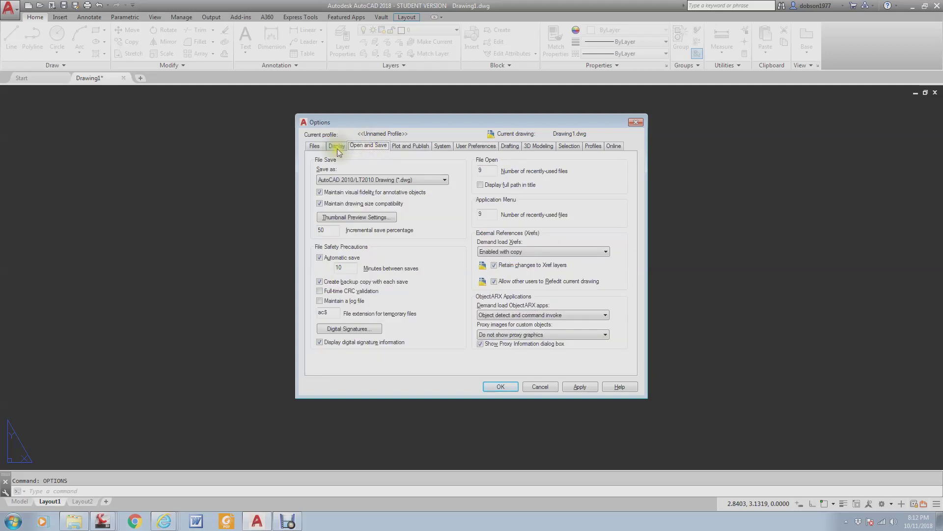
{"action": "left_click", "coordinate": [337, 146]}
{"action": "left_click", "coordinate": [366, 145]}
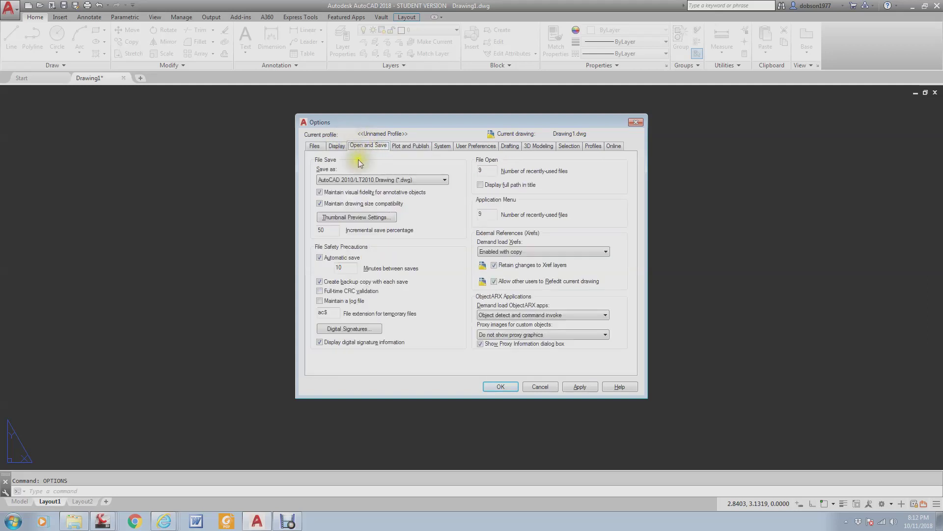
{"action": "left_click", "coordinate": [436, 180]}
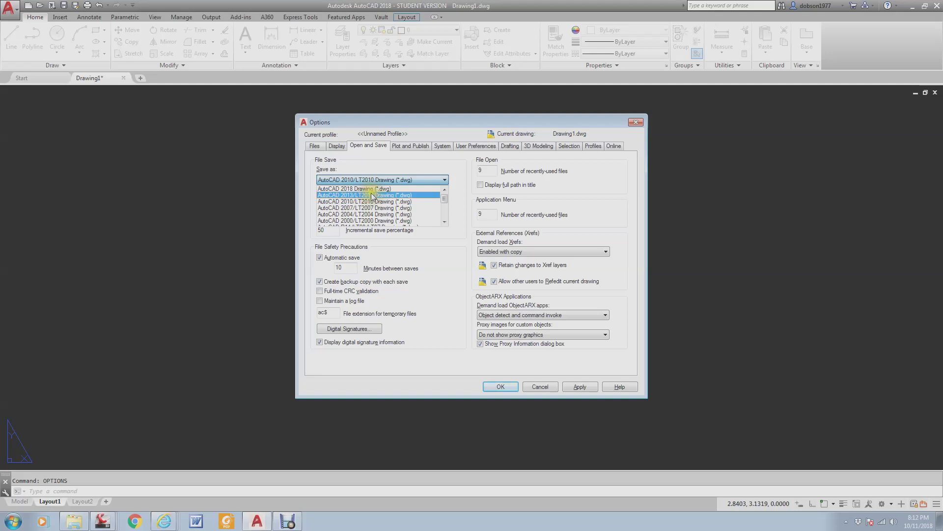
{"action": "left_click", "coordinate": [372, 189]}
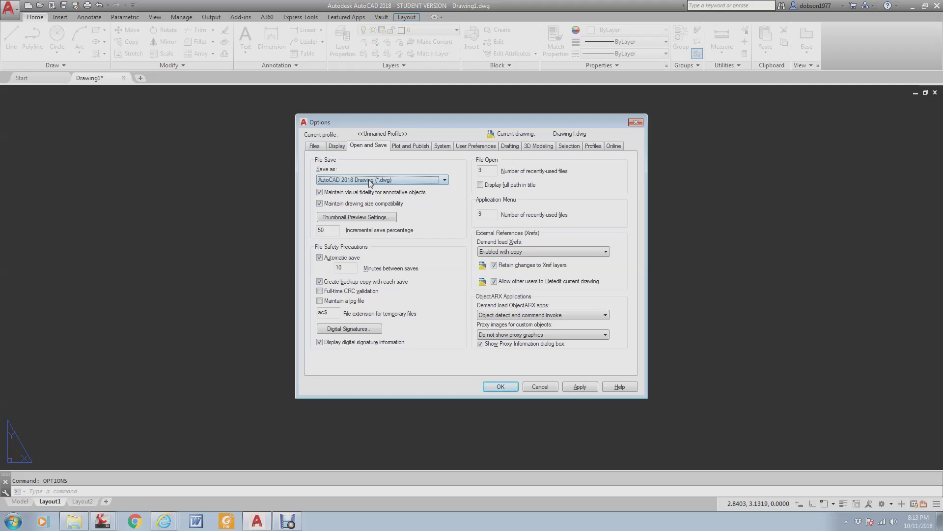
Step: Look through the available save formats, set the default to AutoCAD 2010/LT2010 Drawing (*.dwg) and accept the options
{"action": "left_click", "coordinate": [369, 180]}
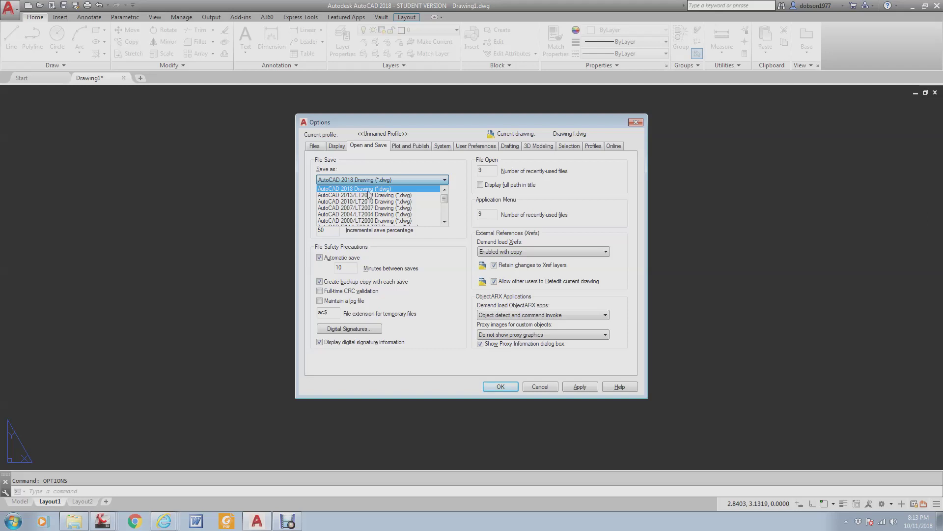
{"action": "left_click_drag", "start_coordinate": [369, 192], "coordinate": [346, 225]}
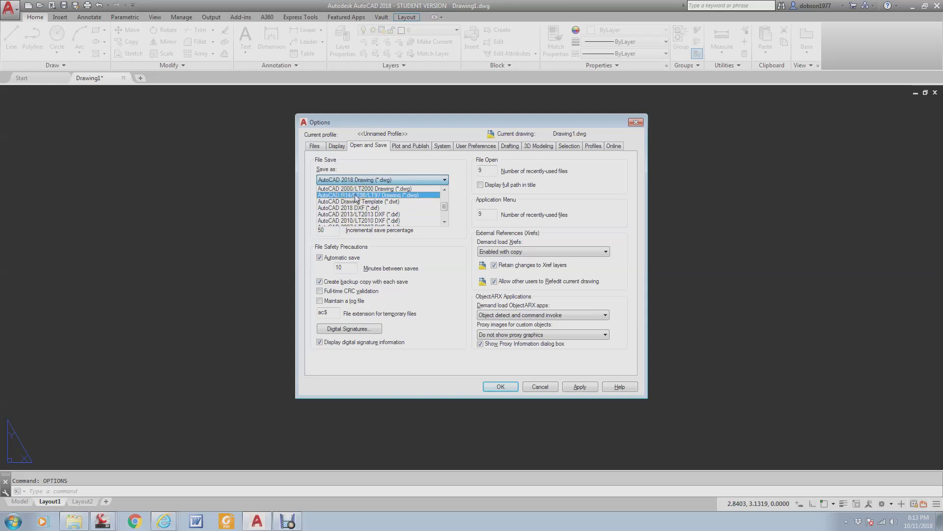
{"action": "scroll", "coordinate": [355, 195], "scroll_direction": "up", "scroll_amount": 2}
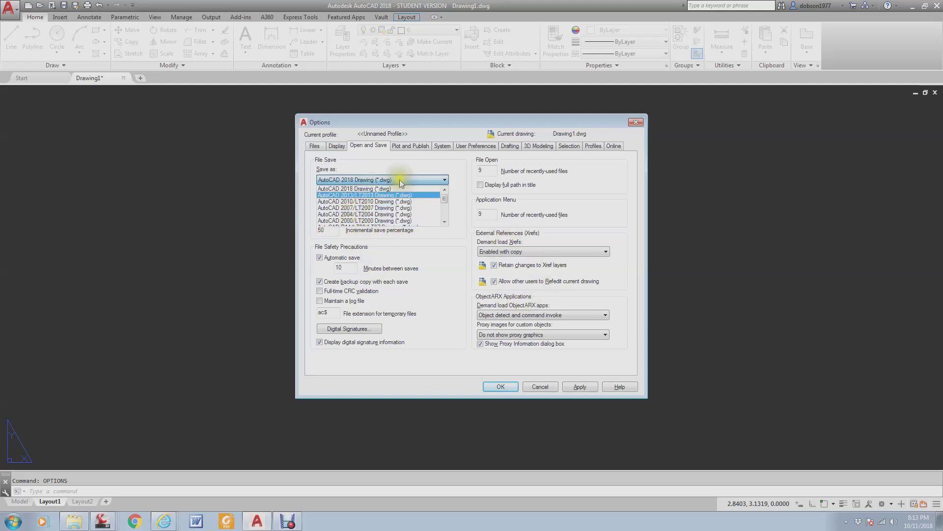
{"action": "left_click", "coordinate": [373, 201]}
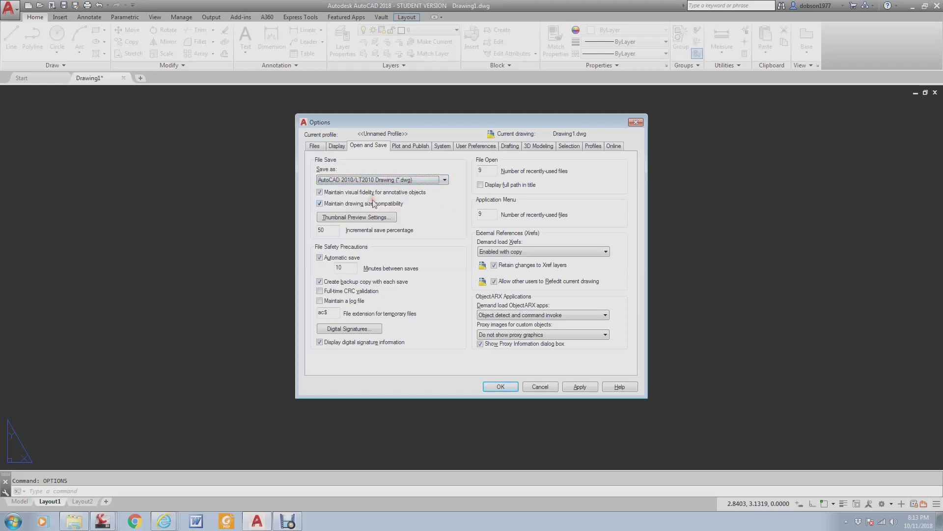
{"action": "left_click", "coordinate": [501, 387]}
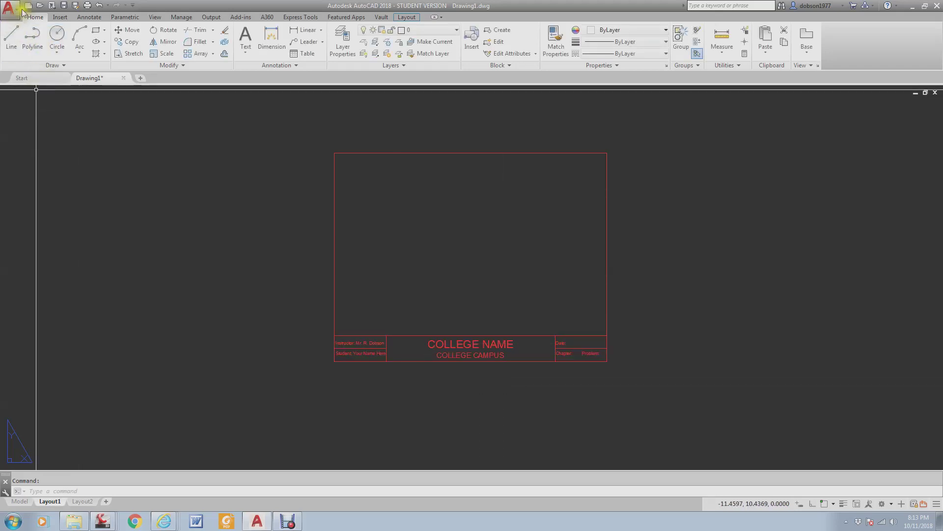
Step: Save the drawing with SAVE as junk in AutoCAD 2018 Drawing (*.dwg) format, replacing any existing file
{"action": "type", "text": "s"}
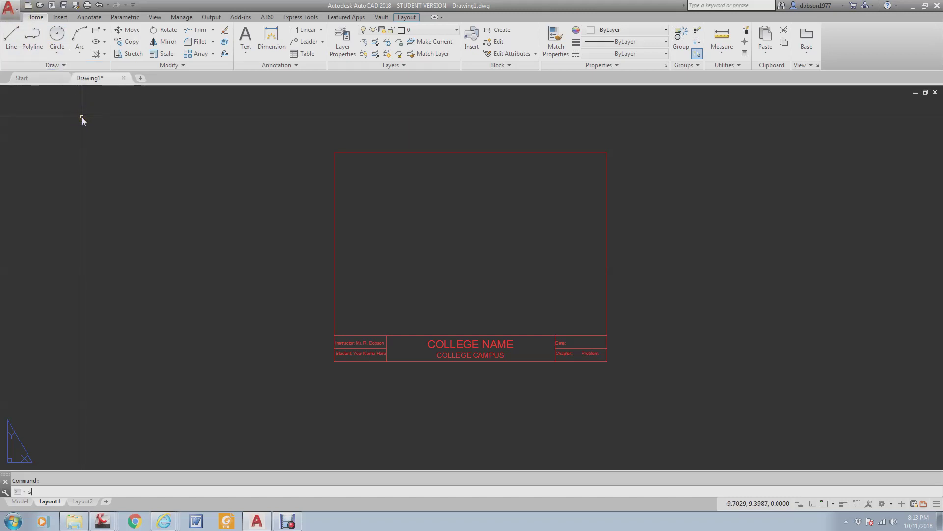
{"action": "type", "text": "ave"}
{"action": "key", "text": "Return"}
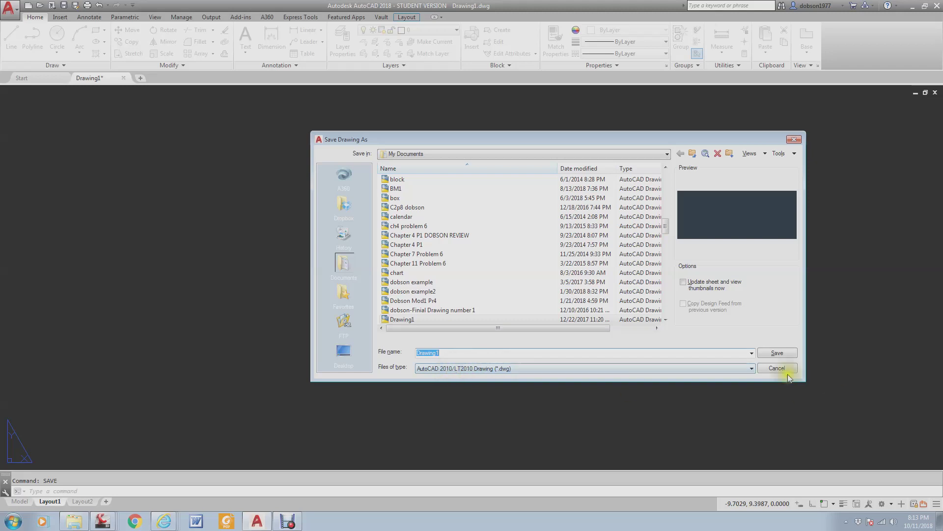
{"action": "left_click", "coordinate": [751, 369]}
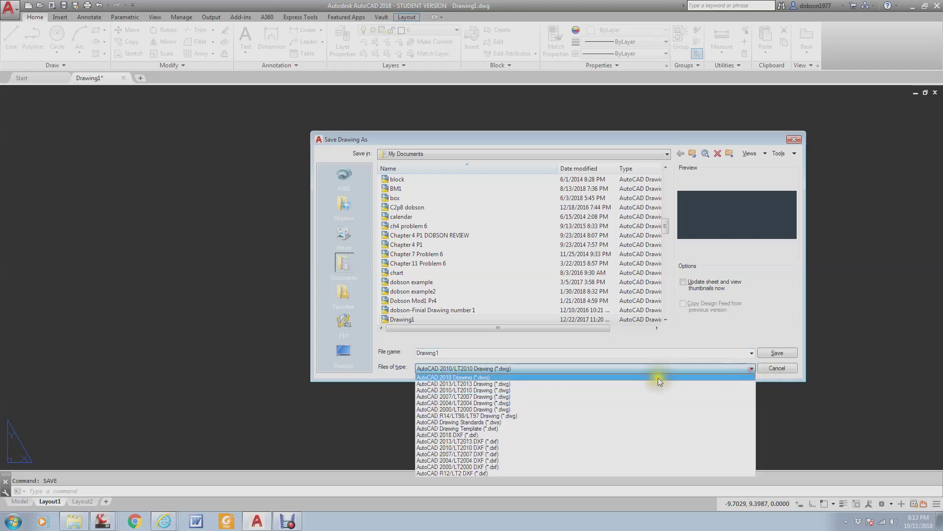
{"action": "left_click", "coordinate": [624, 380]}
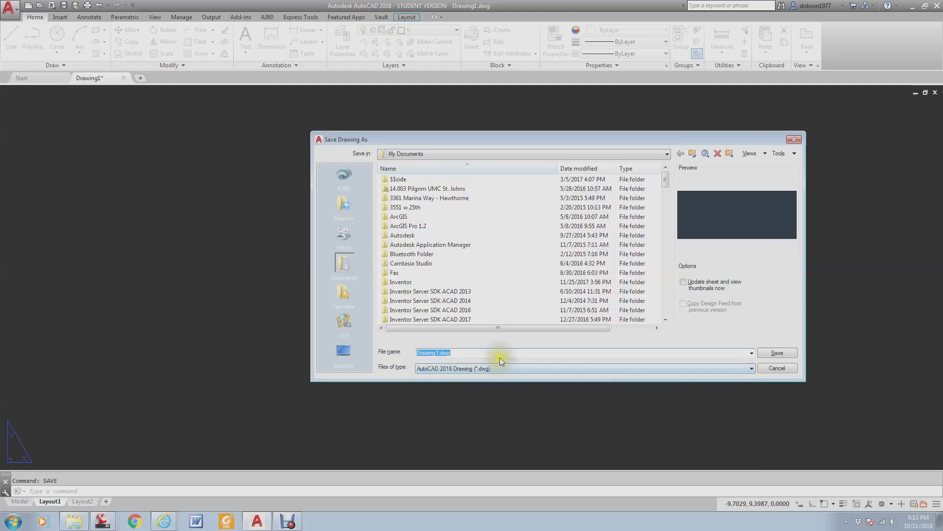
{"action": "type", "text": "junk"}
{"action": "left_click", "coordinate": [778, 353]}
{"action": "left_click", "coordinate": [536, 280]}
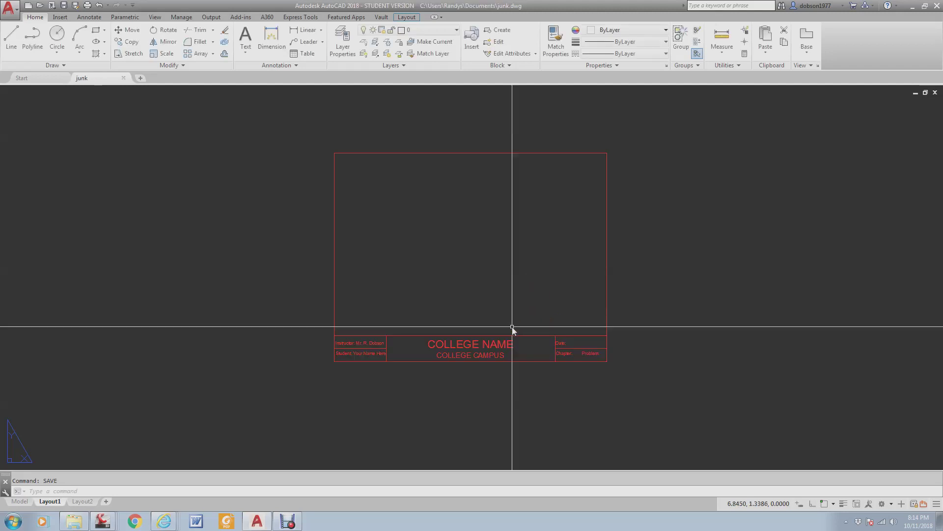
Step: Check the file type offered when saving junk again with SAVE, and cancel without saving
{"action": "type", "text": "save"}
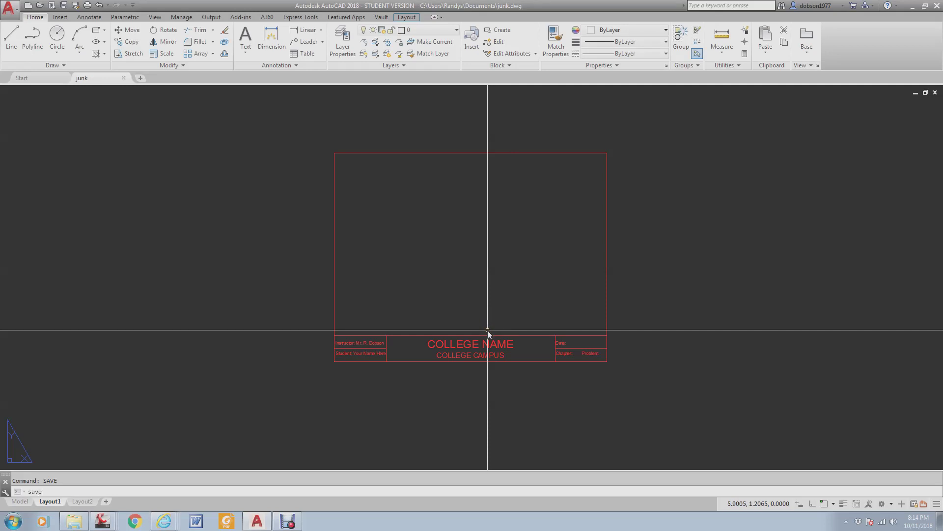
{"action": "key", "text": "Return"}
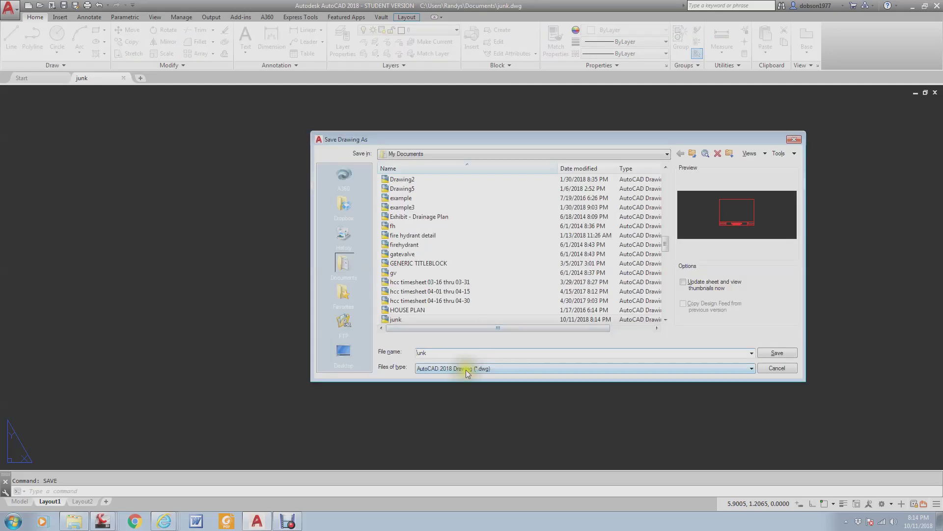
{"action": "key", "text": "Escape"}
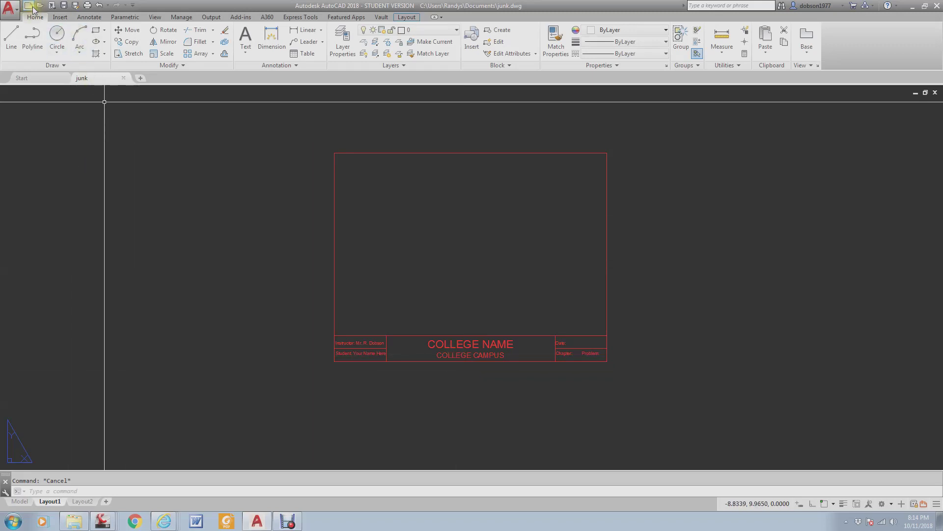
Step: Set the default save format to AutoCAD R14/LT98/LT97 Drawing (*.dwg) with OPTIONS and accept it
{"action": "type", "text": "options"}
{"action": "key", "text": "Return"}
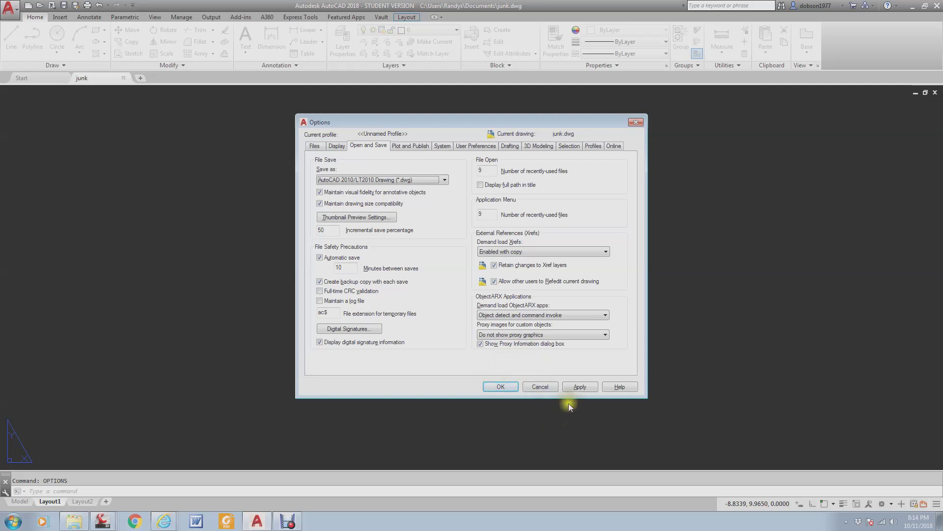
{"action": "left_click", "coordinate": [399, 180]}
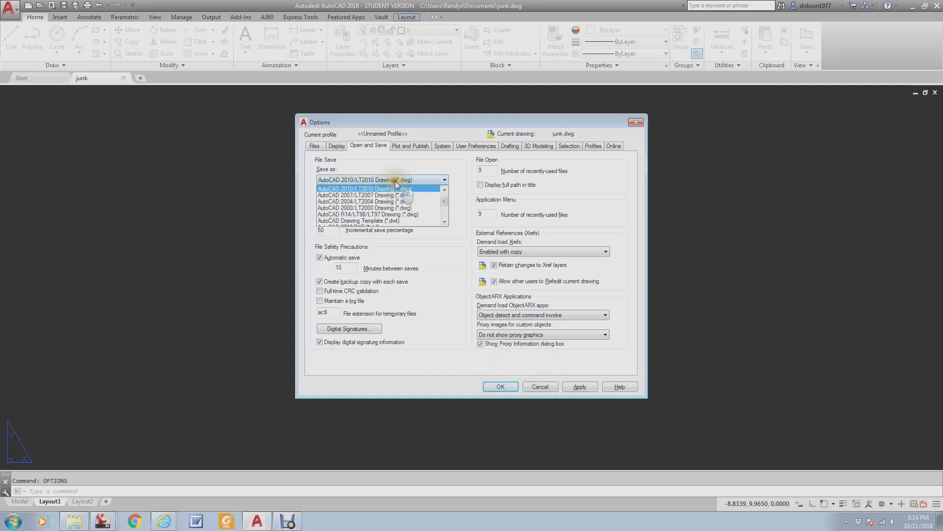
{"action": "left_click", "coordinate": [389, 214]}
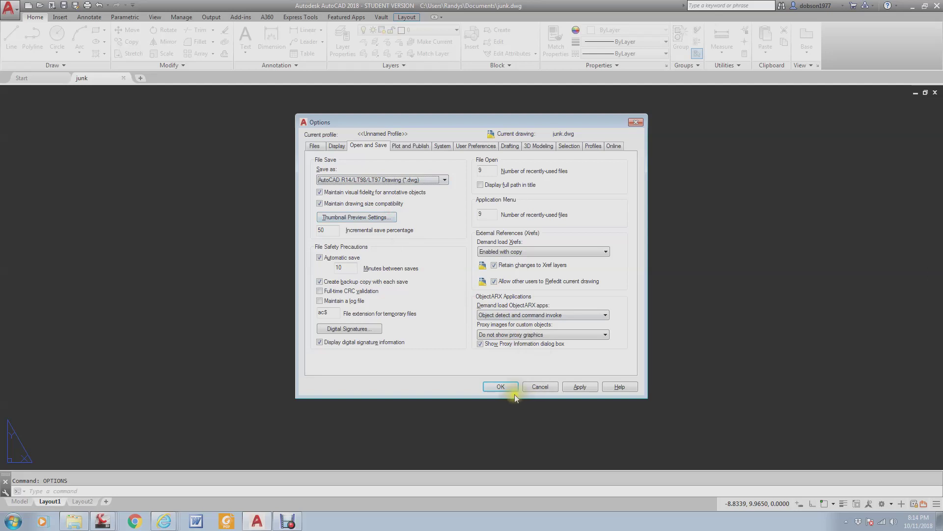
{"action": "left_click", "coordinate": [508, 383]}
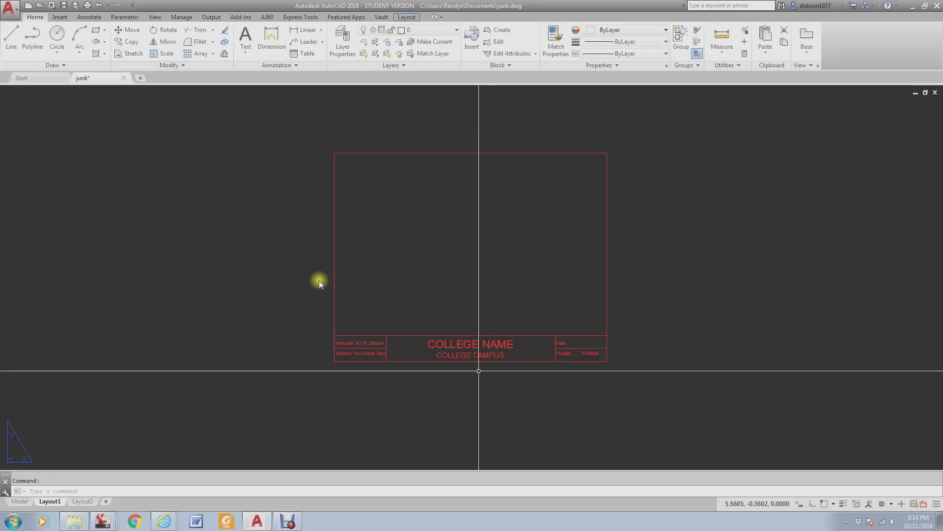
Step: Close the junk drawing with its changes saved and start a new drawing
{"action": "left_click", "coordinate": [123, 77]}
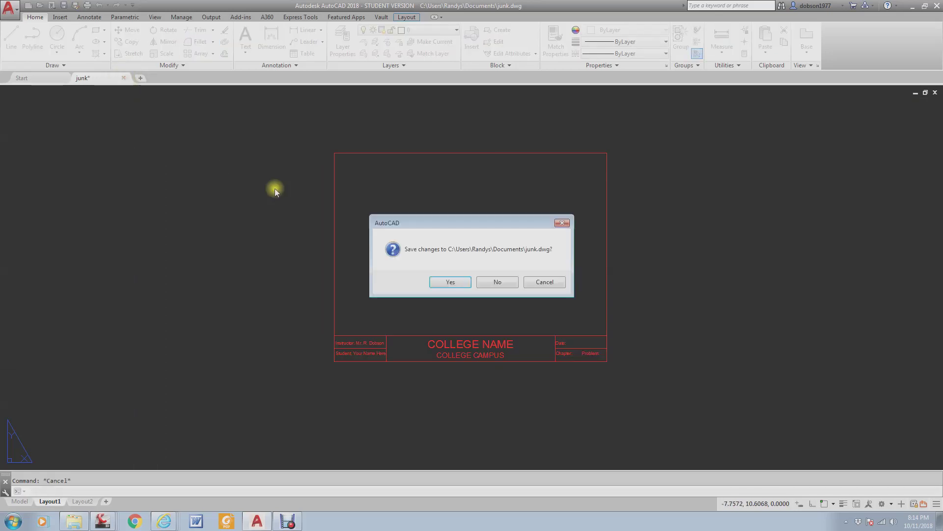
{"action": "left_click", "coordinate": [450, 283]}
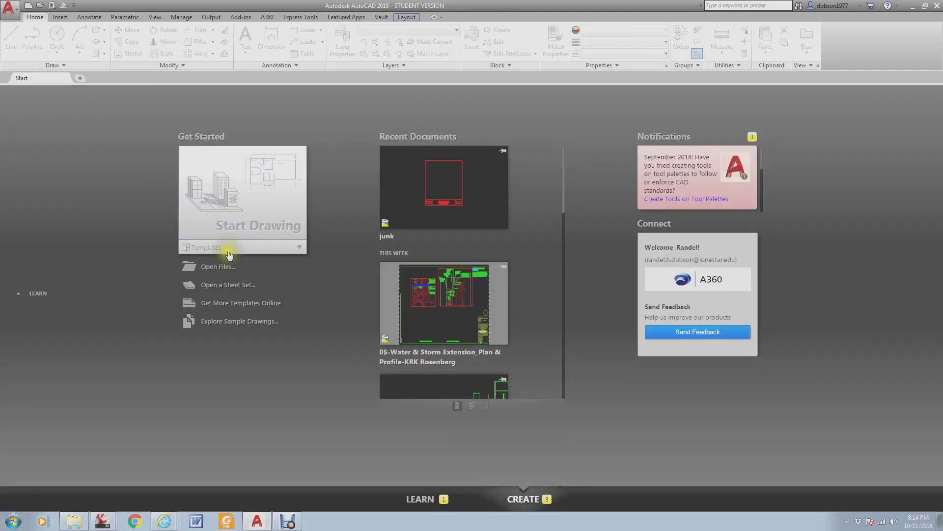
{"action": "left_click", "coordinate": [265, 228]}
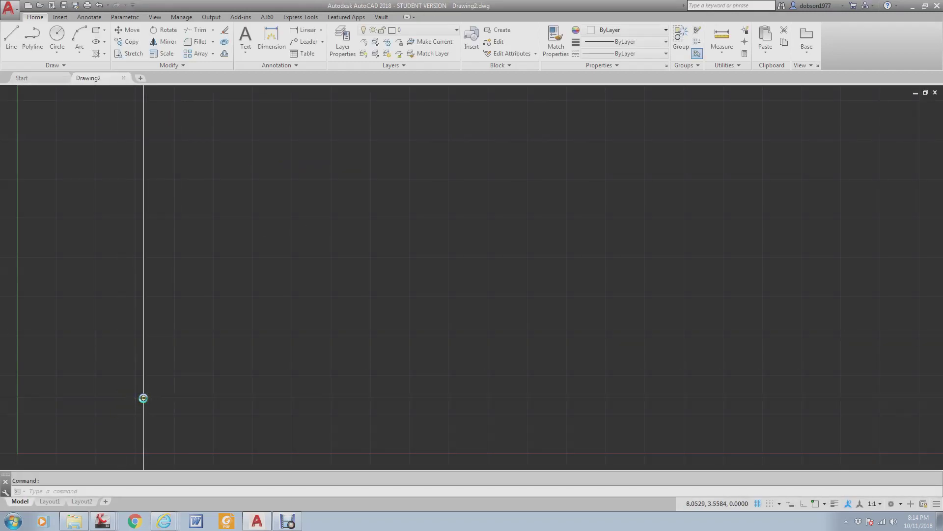
Step: In the new drawing's OPTIONS, set the default save format to AutoCAD 2010/LT2010 Drawing (*.dwg) and apply it
{"action": "type", "text": "option"}
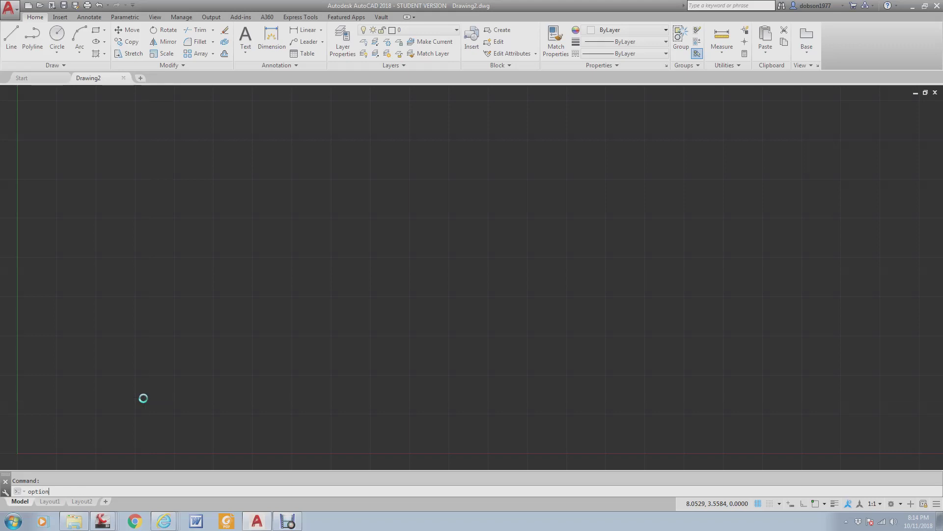
{"action": "key", "text": "Return"}
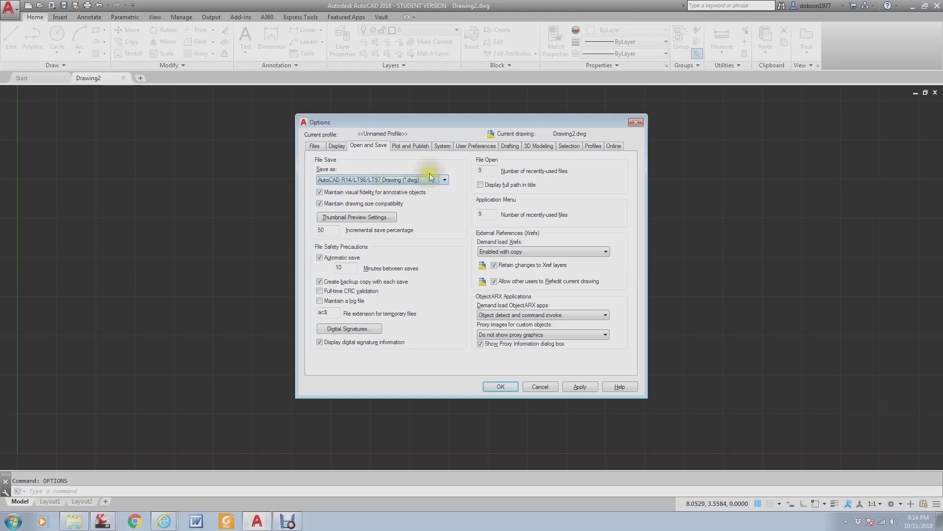
{"action": "left_click", "coordinate": [445, 180]}
{"action": "scroll", "coordinate": [388, 199], "scroll_direction": "up", "scroll_amount": 2}
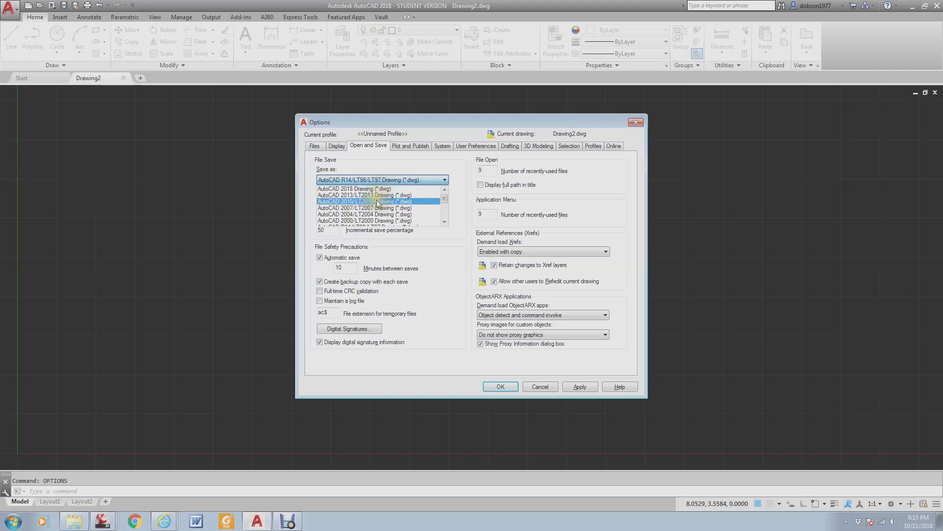
{"action": "left_click", "coordinate": [377, 201]}
{"action": "left_click", "coordinate": [579, 387]}
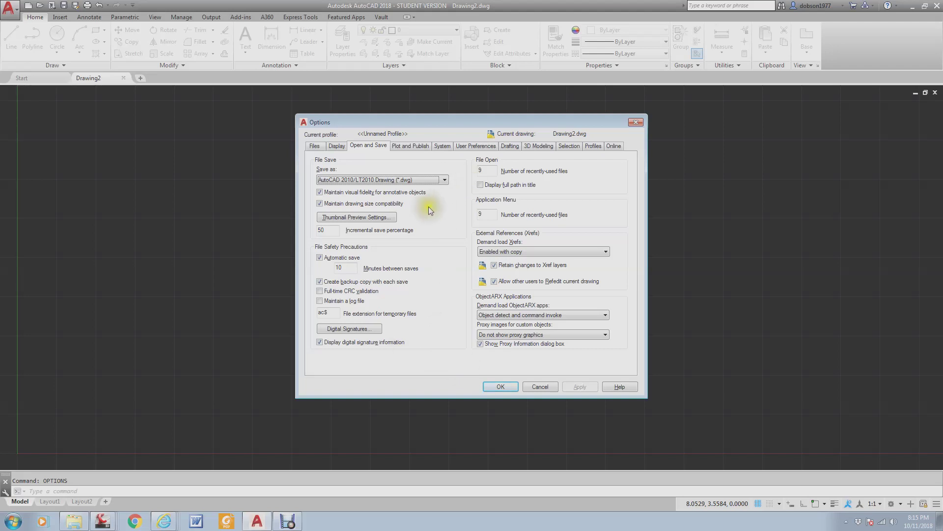
Step: Enlarge the AutoSnap marker to near its maximum size in the drafting options and accept the change
{"action": "left_click", "coordinate": [408, 144]}
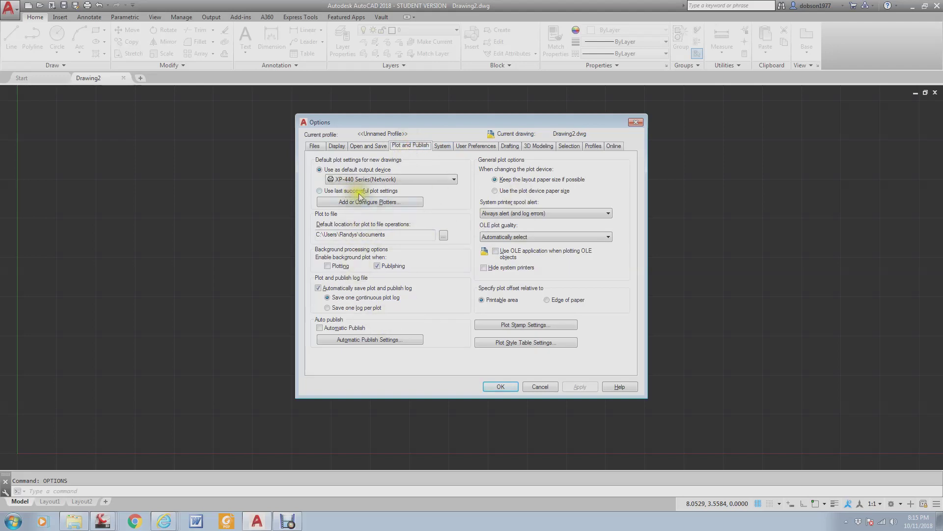
{"action": "left_click", "coordinate": [441, 146]}
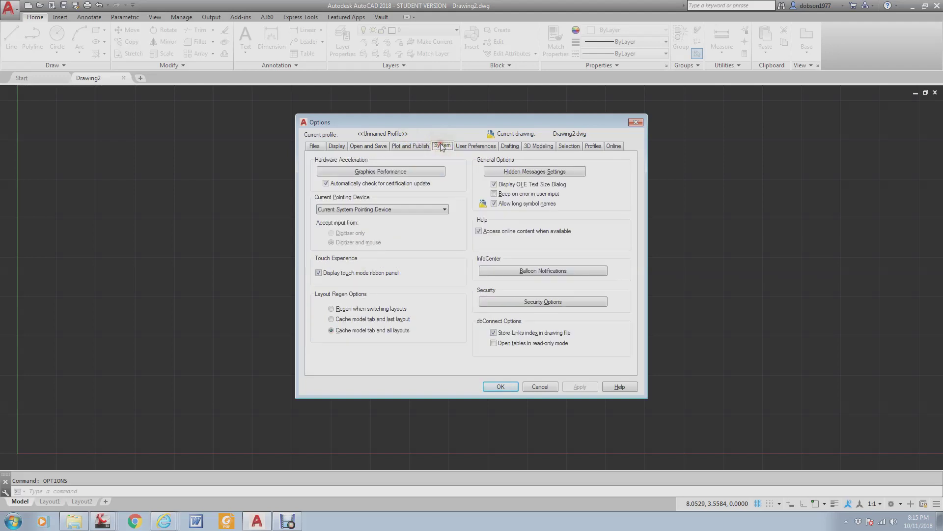
{"action": "left_click", "coordinate": [476, 146]}
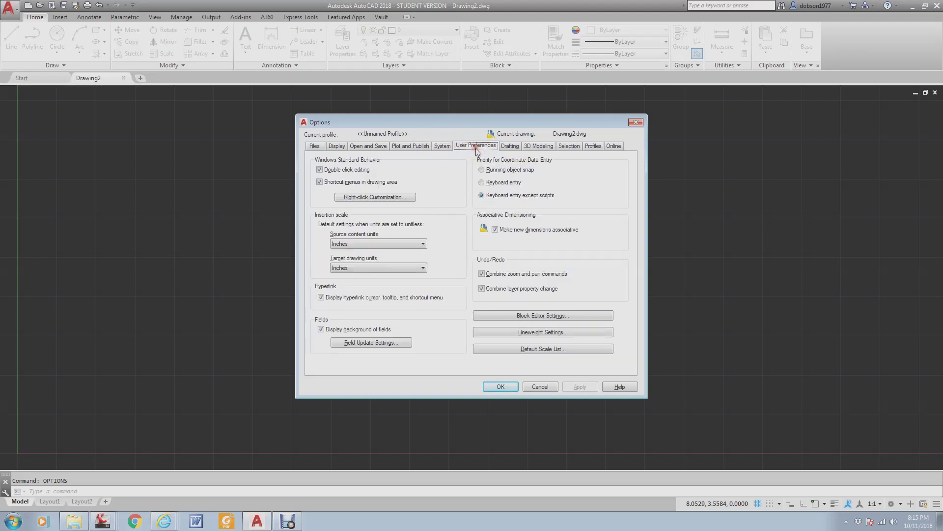
{"action": "left_click", "coordinate": [516, 147]}
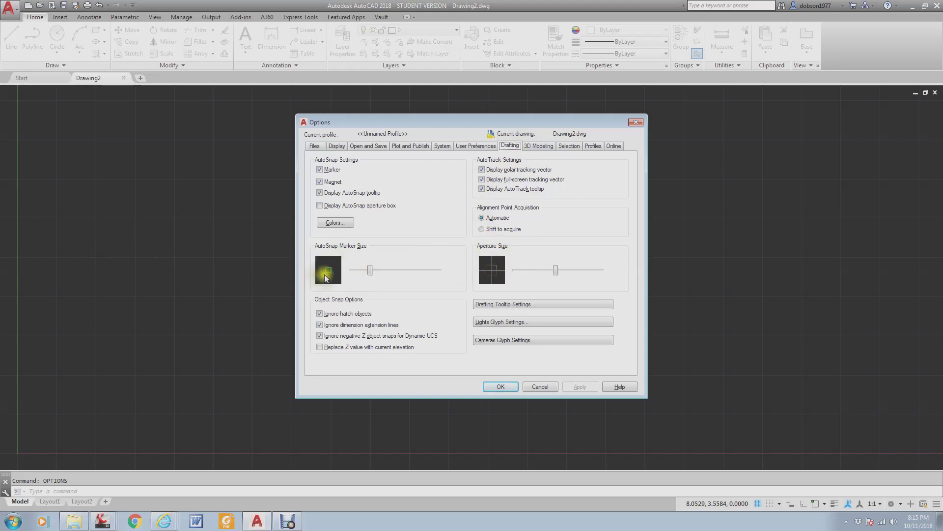
{"action": "left_click_drag", "start_coordinate": [371, 269], "coordinate": [431, 274]}
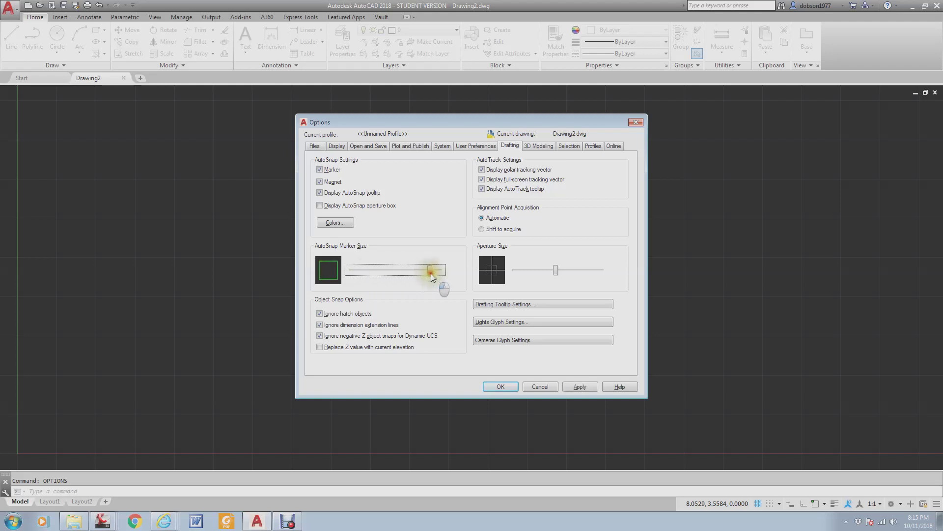
{"action": "left_click", "coordinate": [509, 386]}
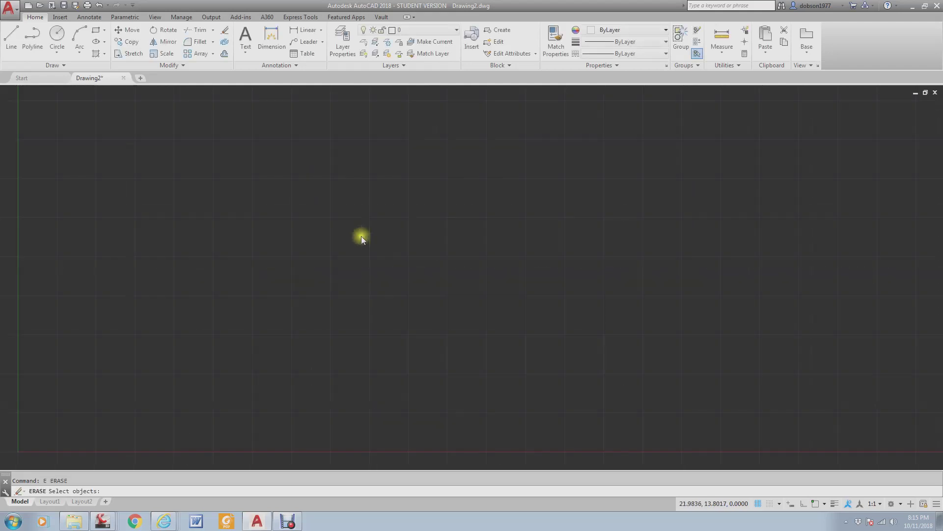
Step: Check the cursor while the LINE command is active, and cancel without drawing anything
{"action": "scroll", "coordinate": [361, 236], "scroll_direction": "down", "scroll_amount": 2}
{"action": "type", "text": "l"}
{"action": "key", "text": "Return"}
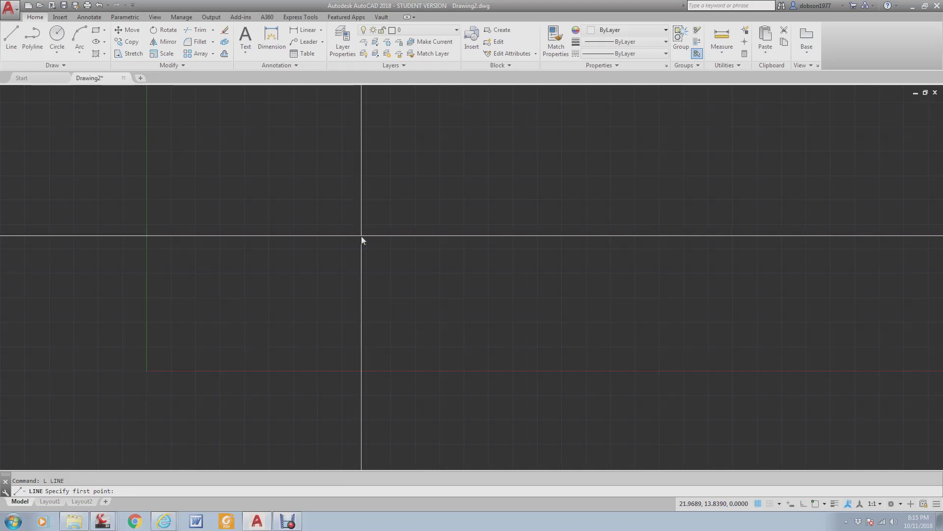
{"action": "scroll", "coordinate": [361, 236], "scroll_direction": "down", "scroll_amount": 2}
{"action": "key", "text": "Escape"}
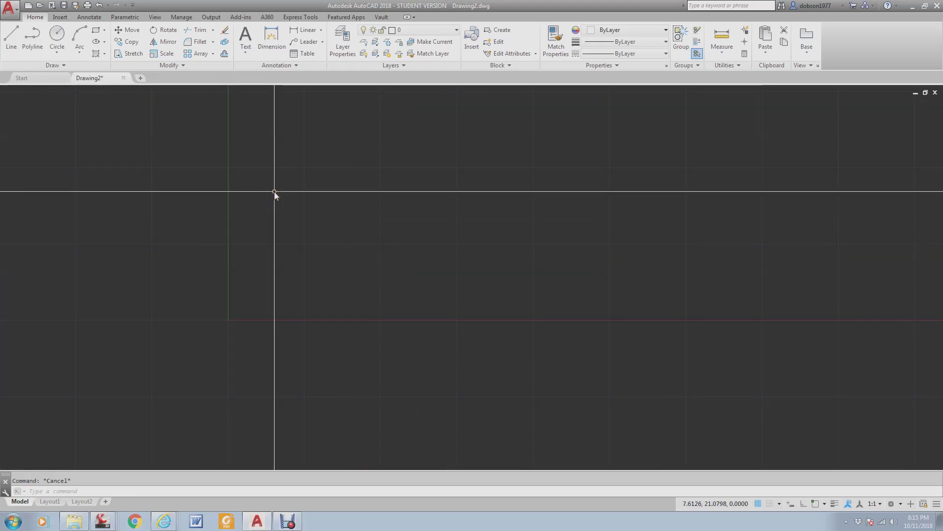
Step: Reopen OPTIONS, enlarge the object snap aperture to near its maximum size, and accept it
{"action": "type", "text": "options"}
{"action": "key", "text": "Return"}
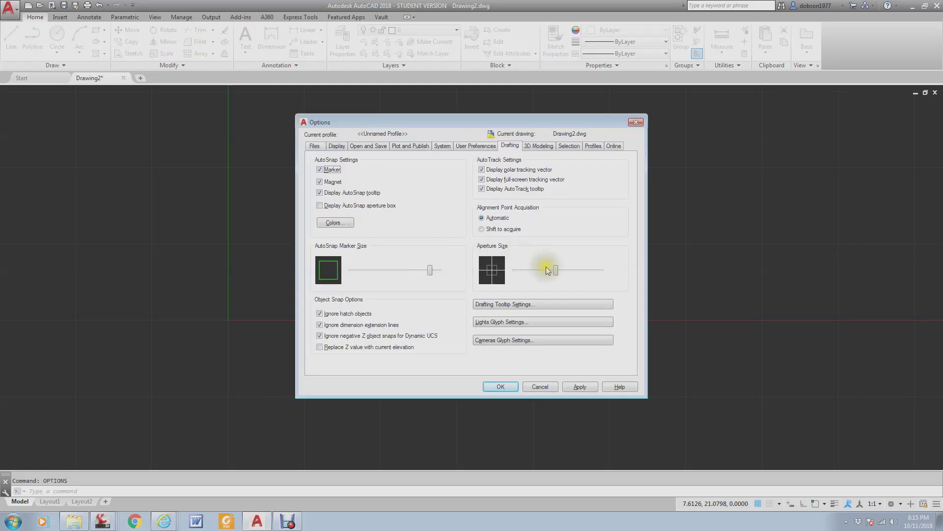
{"action": "left_click_drag", "start_coordinate": [557, 271], "coordinate": [603, 288]}
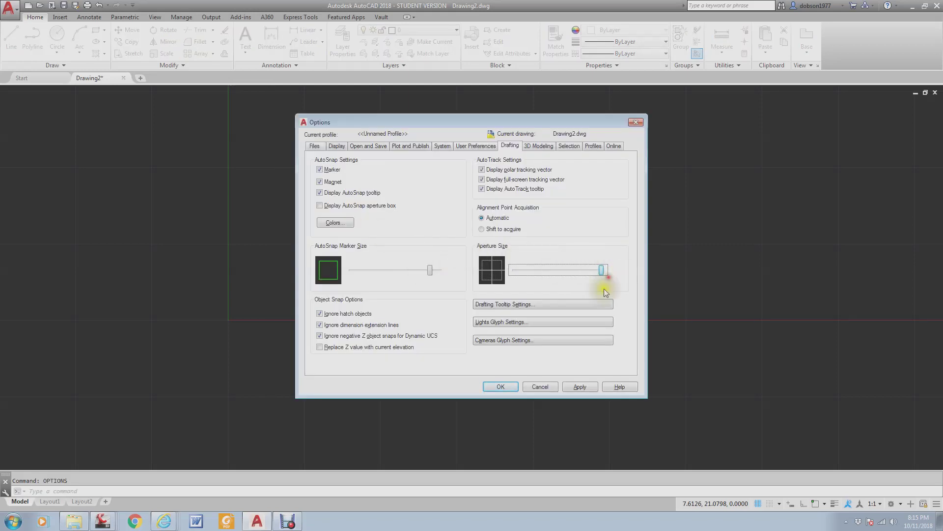
{"action": "left_click", "coordinate": [500, 387]}
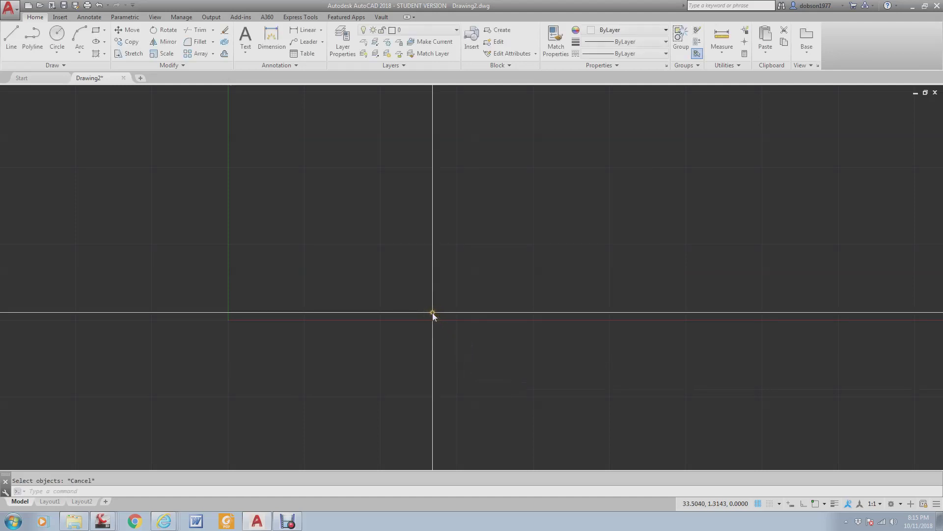
Step: In OPTIONS, reduce the AutoSnap marker size and the aperture size to about the middle of their ranges
{"action": "type", "text": "options"}
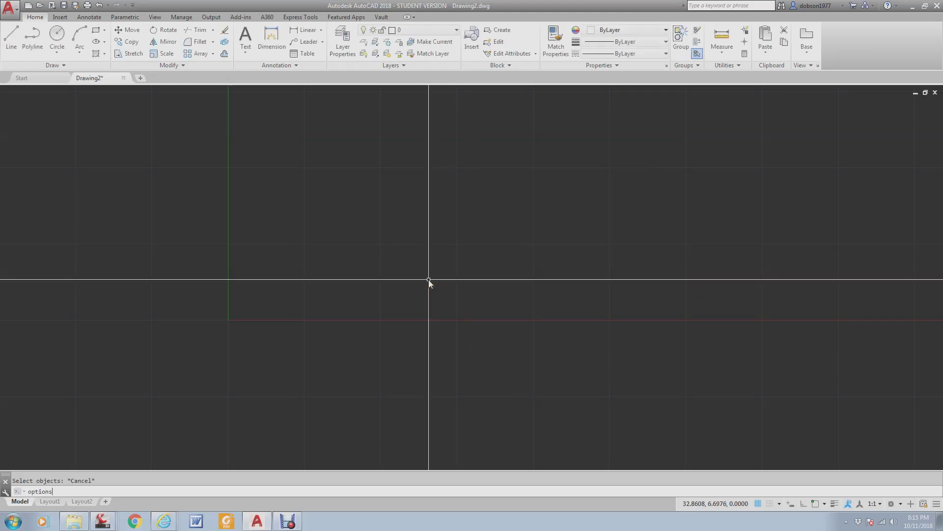
{"action": "key", "text": "Return"}
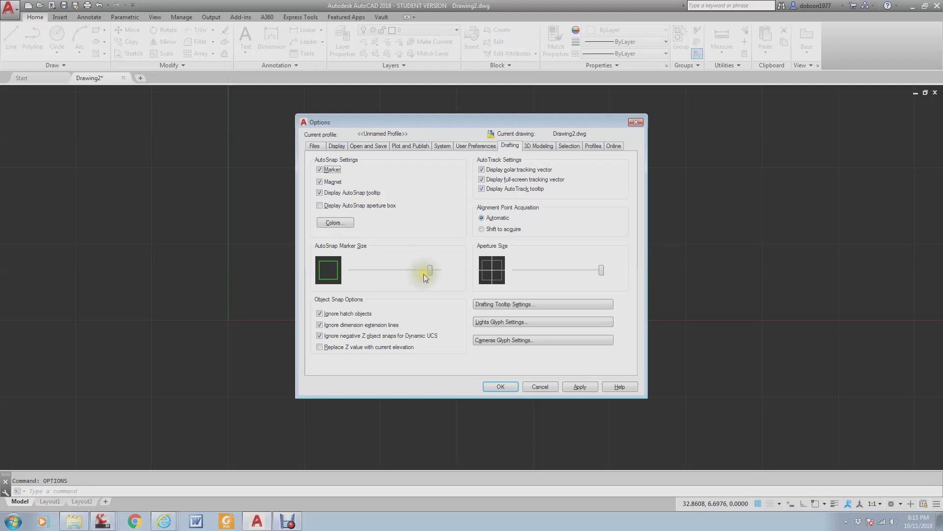
{"action": "left_click_drag", "start_coordinate": [429, 270], "coordinate": [387, 266]}
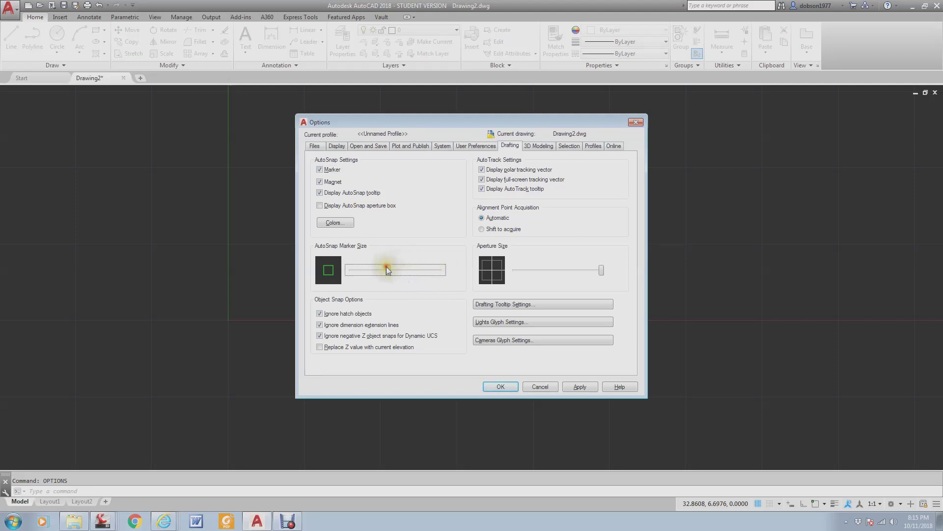
{"action": "left_click_drag", "start_coordinate": [599, 275], "coordinate": [552, 264]}
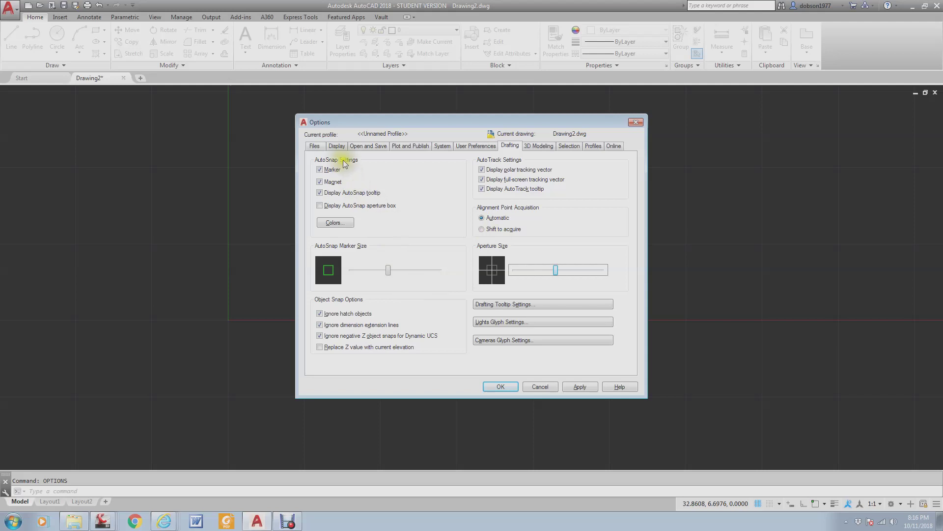
Step: Review the Display, Open and Save, Plot and Publish, System, User Preferences, Drafting, 3D Modeling and Selection options
{"action": "left_click", "coordinate": [337, 145]}
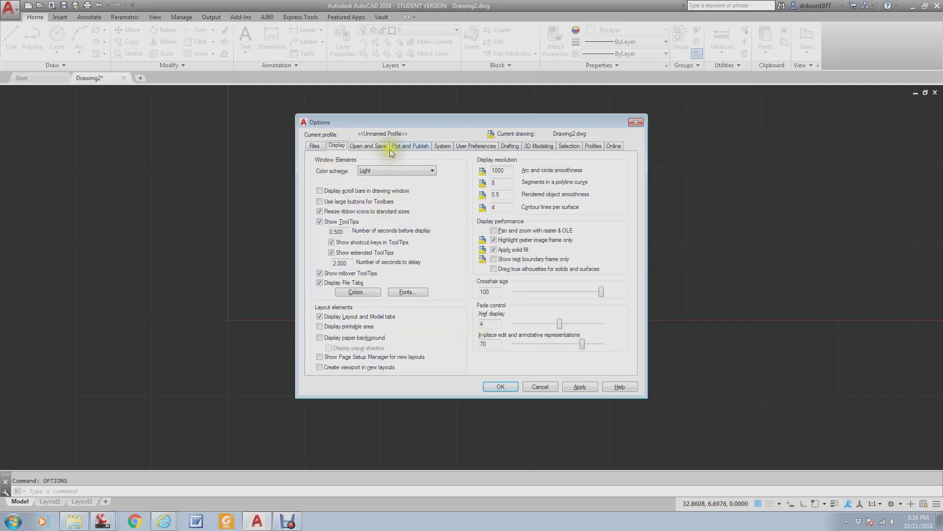
{"action": "left_click", "coordinate": [374, 146]}
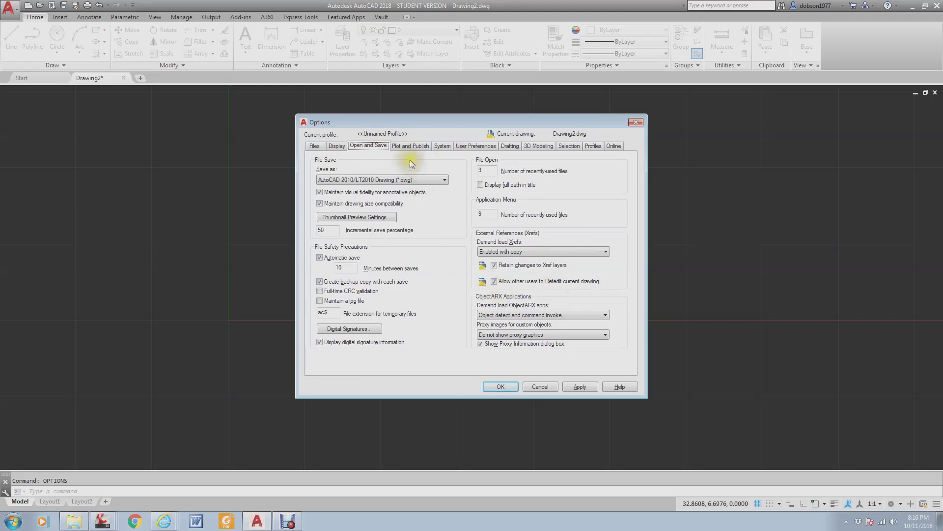
{"action": "left_click", "coordinate": [410, 146]}
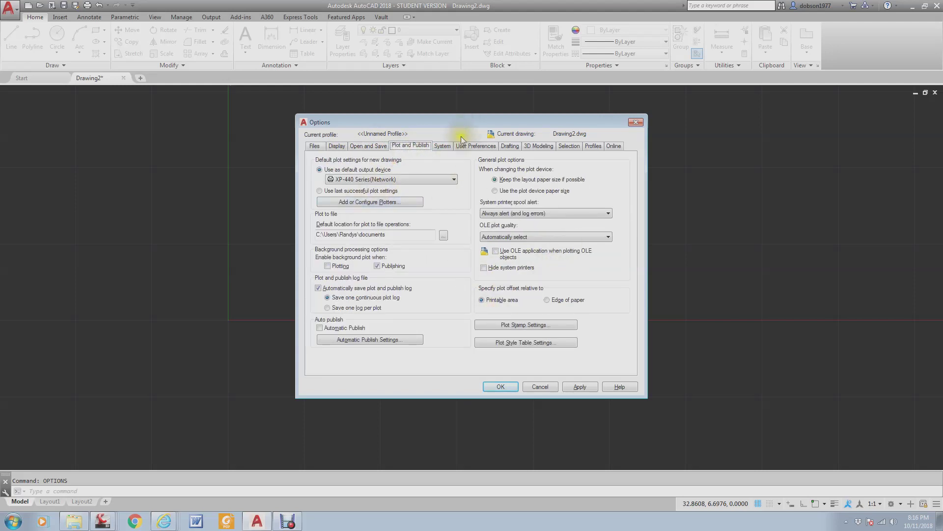
{"action": "left_click", "coordinate": [443, 146]}
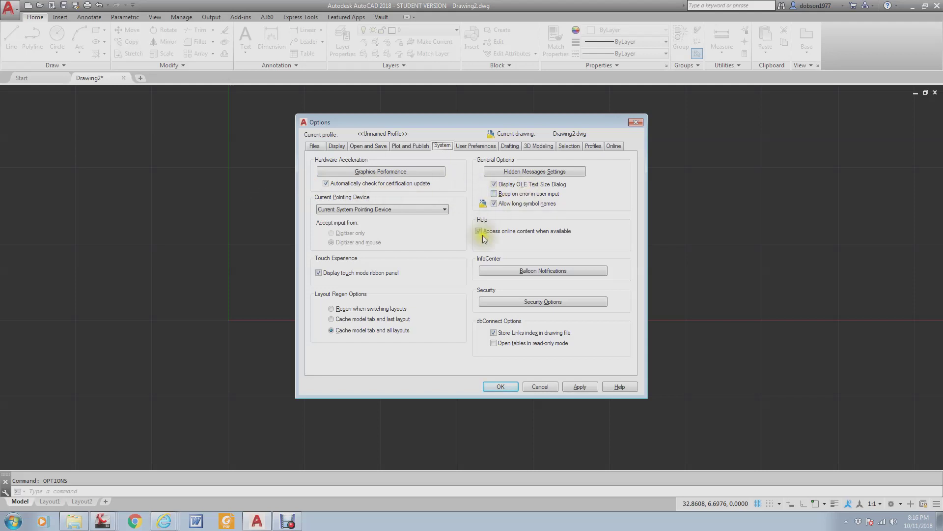
{"action": "left_click", "coordinate": [471, 146]}
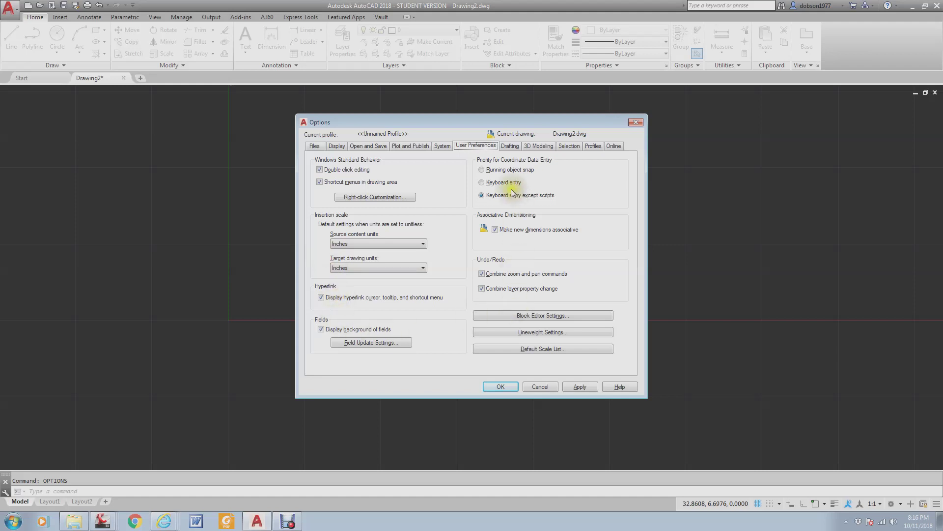
{"action": "left_click", "coordinate": [510, 148]}
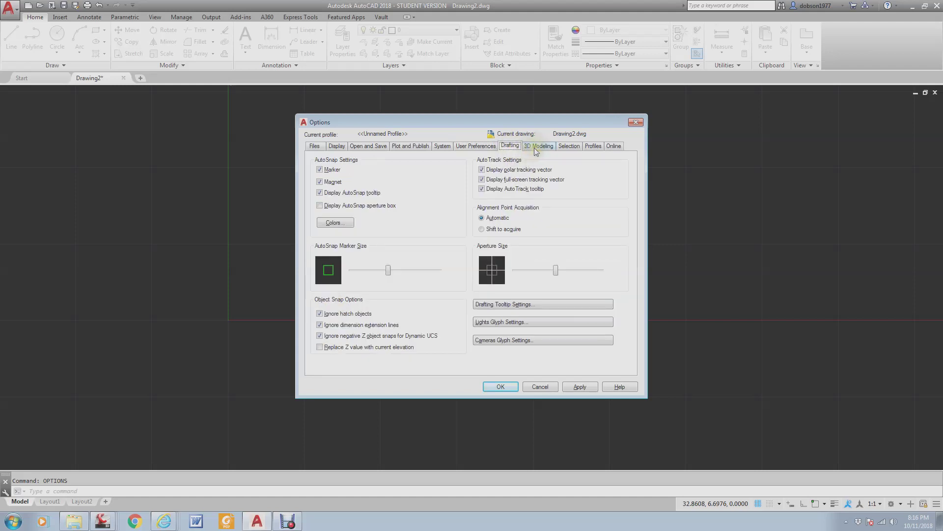
{"action": "left_click", "coordinate": [535, 148]}
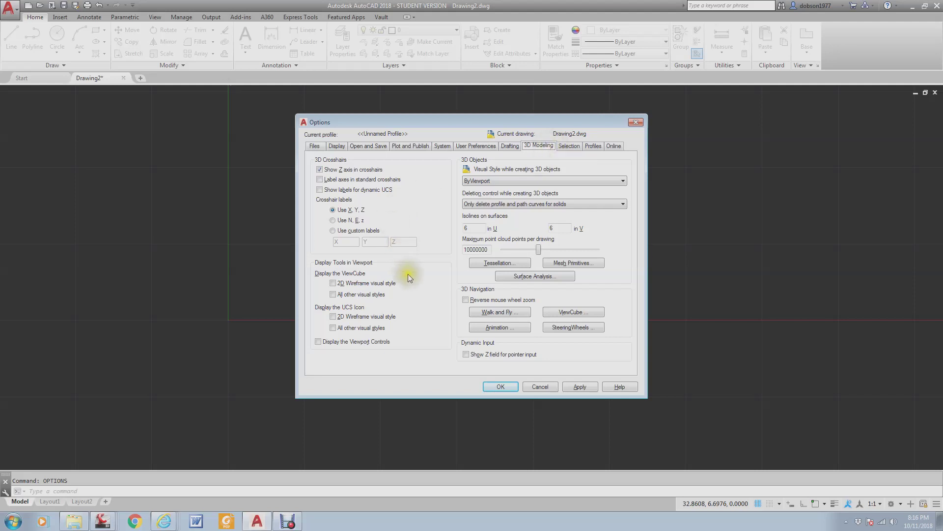
{"action": "left_click", "coordinate": [573, 148]}
{"action": "left_click", "coordinate": [341, 149]}
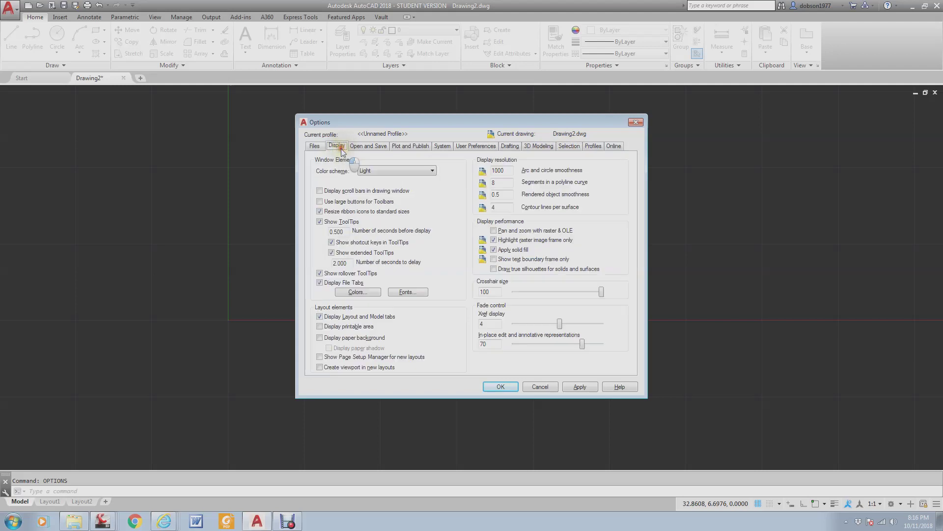
{"action": "left_click", "coordinate": [368, 146]}
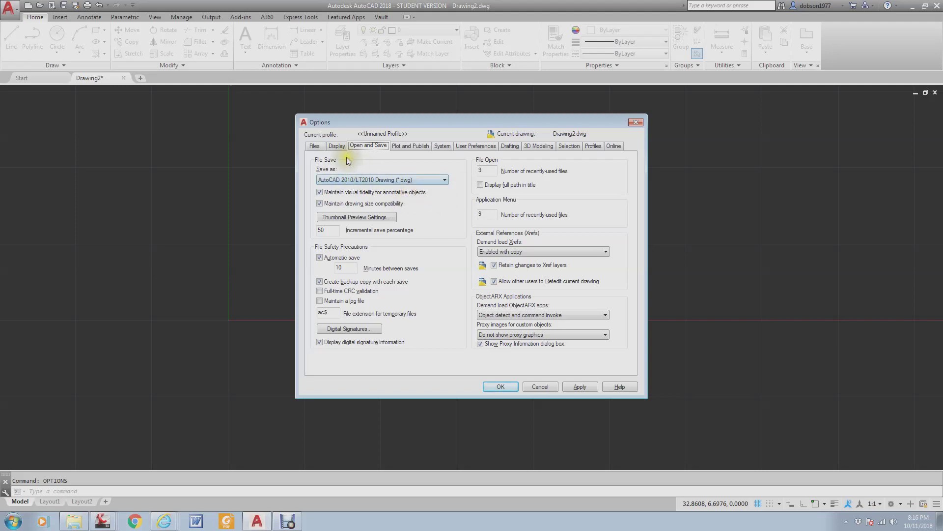
Step: Enable the display of printable area, paper background, paper shadow and Page Setup Manager for new layouts, plus viewport creation in new layouts
{"action": "left_click", "coordinate": [337, 146]}
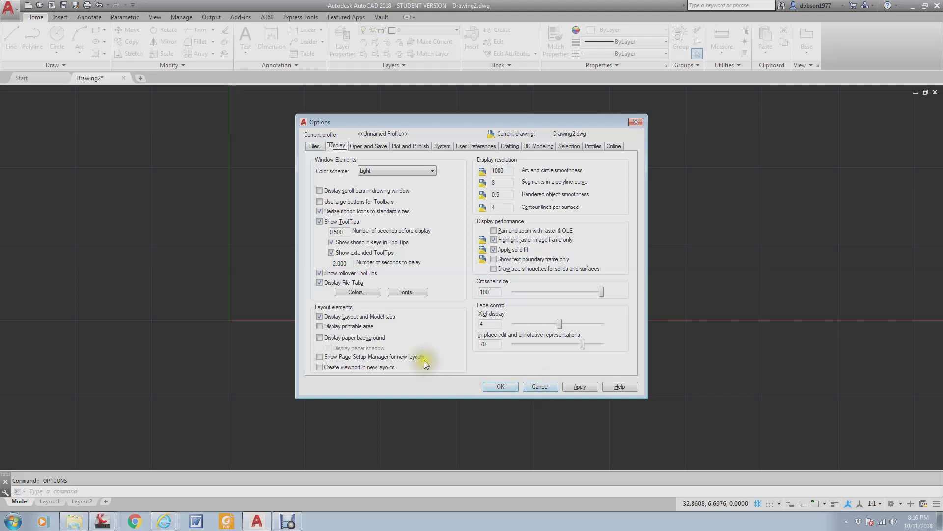
{"action": "left_click", "coordinate": [319, 326]}
{"action": "left_click", "coordinate": [319, 338]}
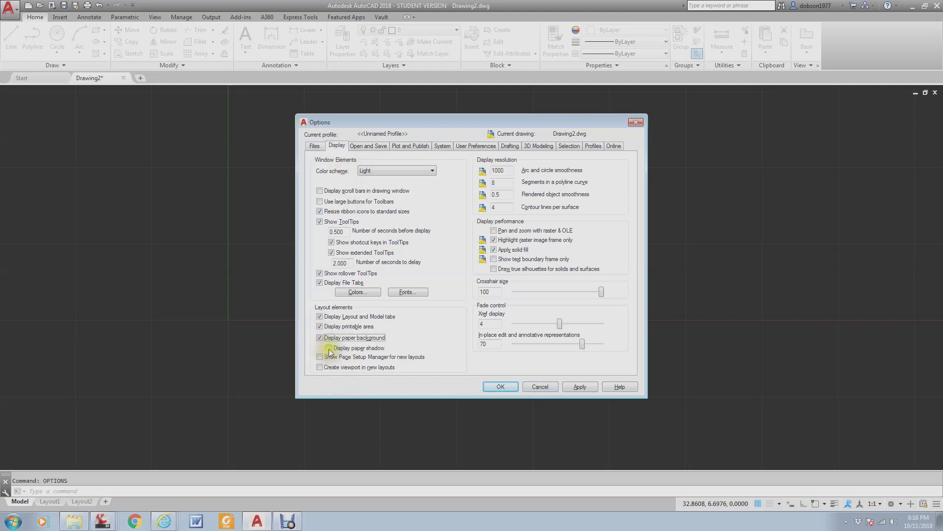
{"action": "left_click", "coordinate": [329, 348]}
{"action": "left_click", "coordinate": [319, 356]}
{"action": "left_click", "coordinate": [320, 367]}
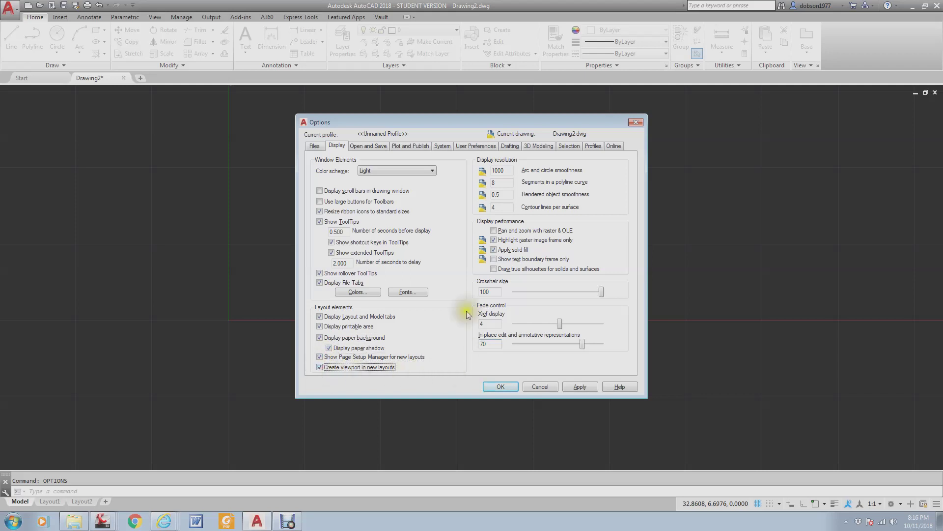
Step: Set the uniform background color of the Sheet / layout context to White and accept the options
{"action": "left_click", "coordinate": [357, 291]}
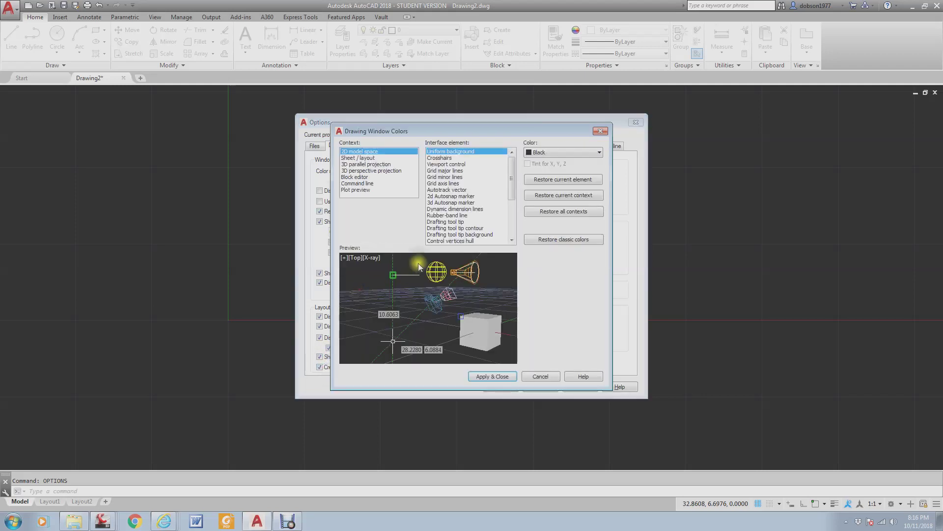
{"action": "left_click", "coordinate": [361, 157]}
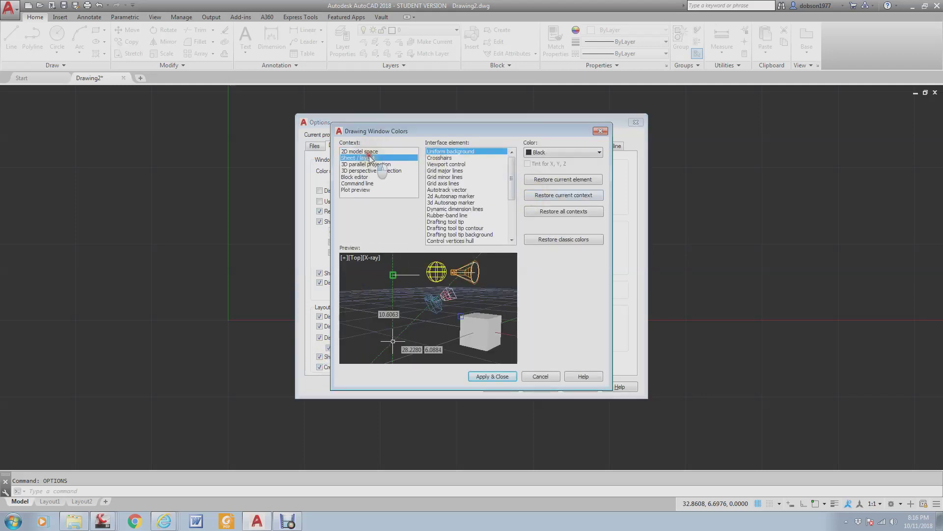
{"action": "left_click", "coordinate": [561, 155]}
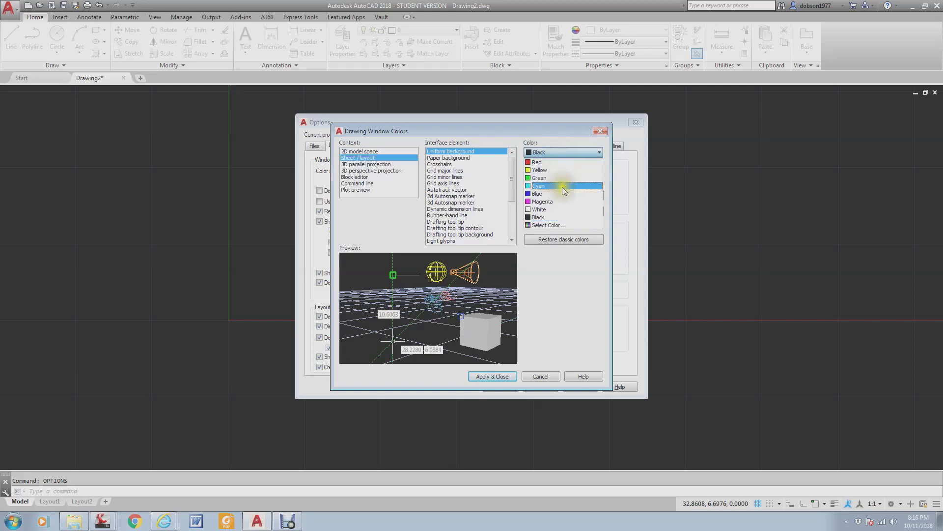
{"action": "left_click", "coordinate": [562, 210]}
{"action": "left_click", "coordinate": [496, 377]}
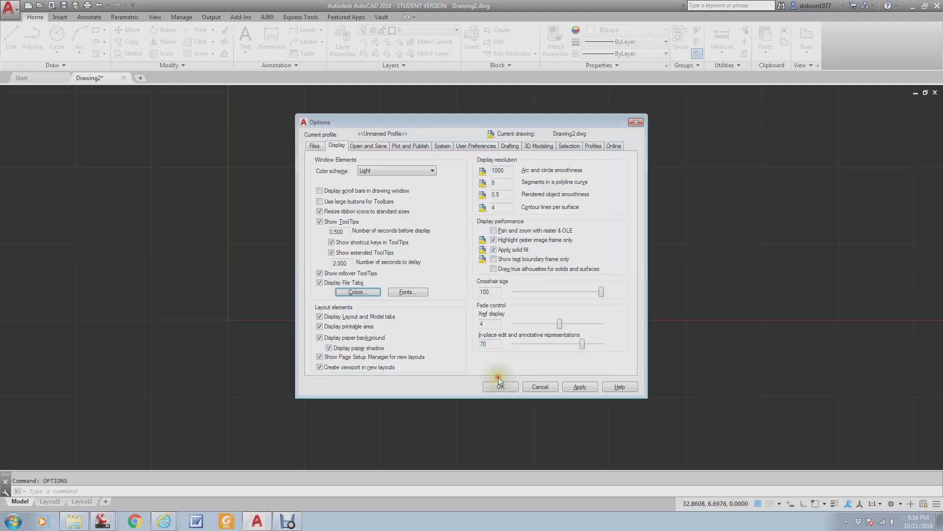
{"action": "left_click", "coordinate": [513, 386]}
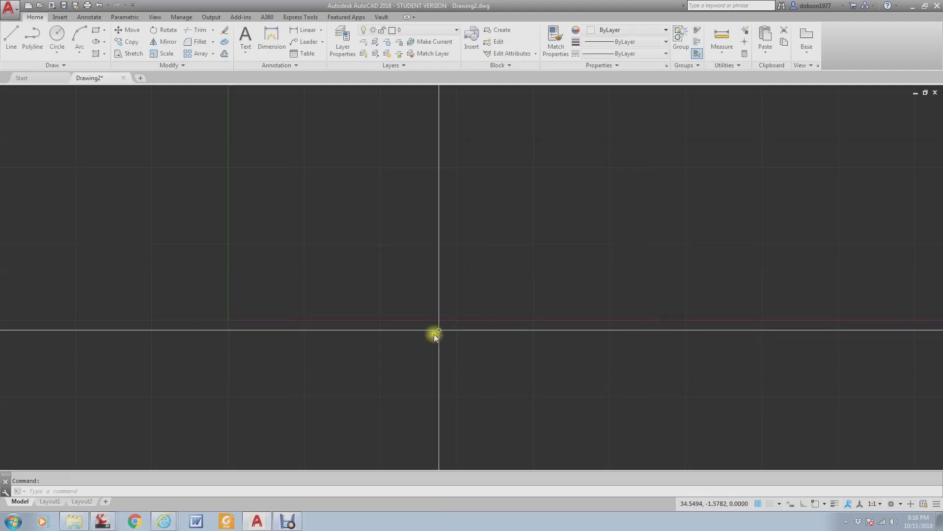
Step: Switch to Layout1 and close its Page Setup Manager without changing the page setup
{"action": "left_click", "coordinate": [49, 502]}
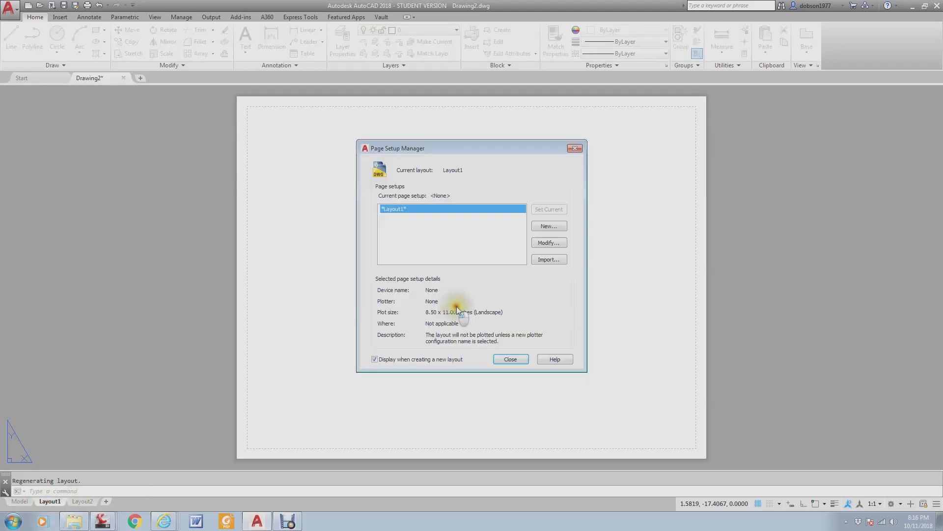
{"action": "left_click", "coordinate": [510, 359]}
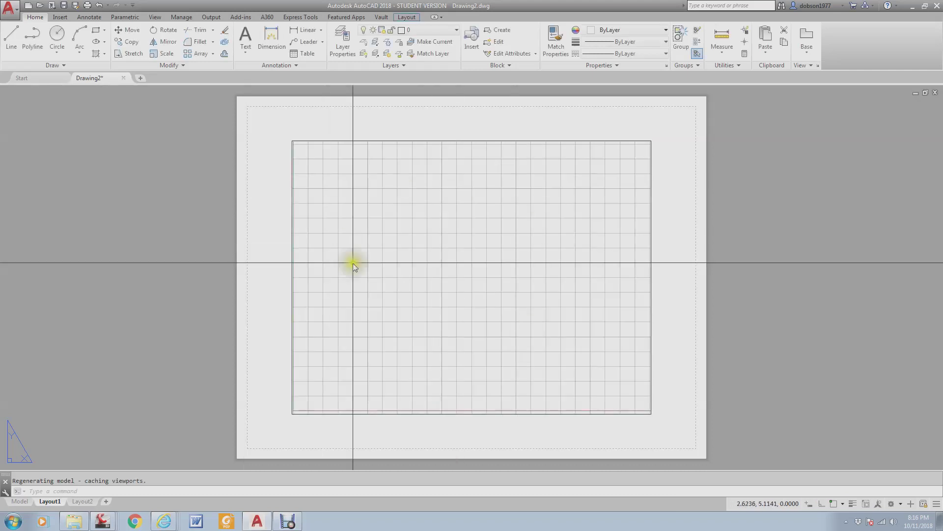
{"action": "scroll", "coordinate": [571, 239], "scroll_direction": "down", "scroll_amount": 2}
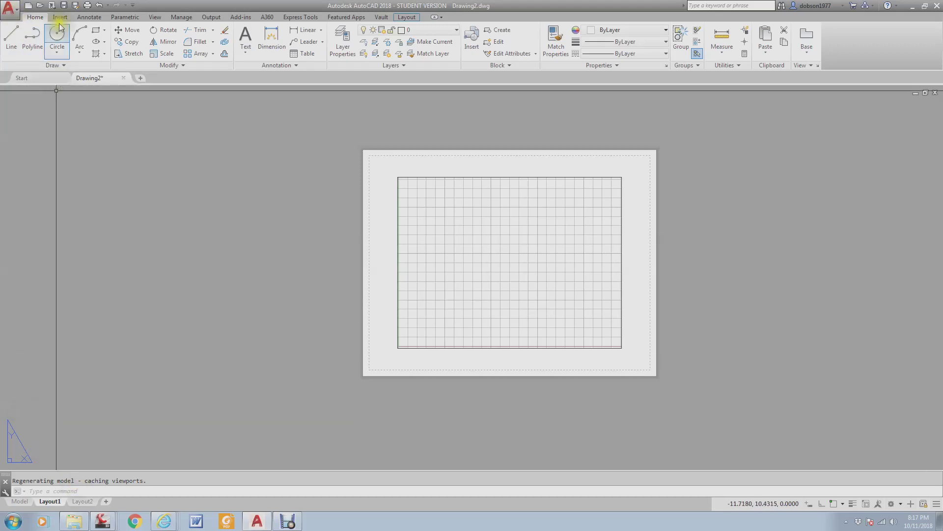
Step: Run the PREFERENCES command to check the display options and the drawing window colors, and leave both dialogs without changing anything
{"action": "left_click", "coordinate": [11, 9]}
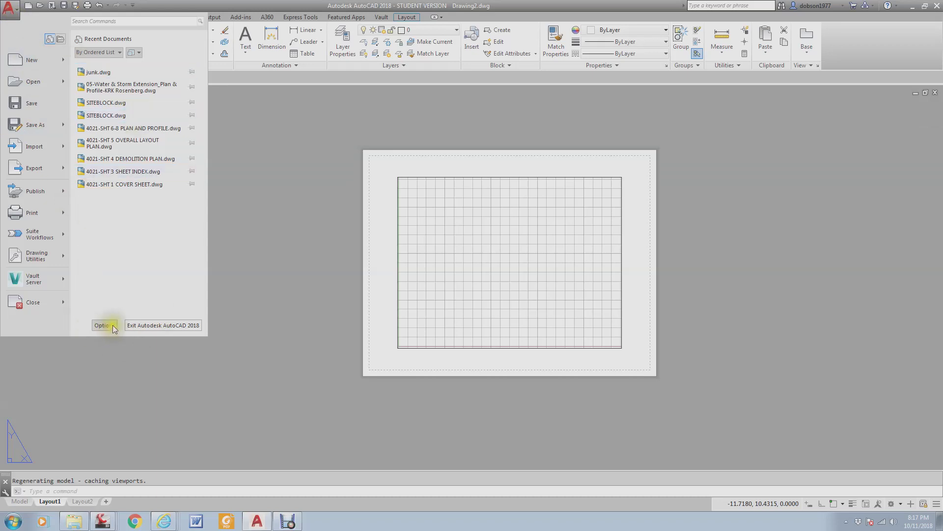
{"action": "left_click", "coordinate": [177, 490]}
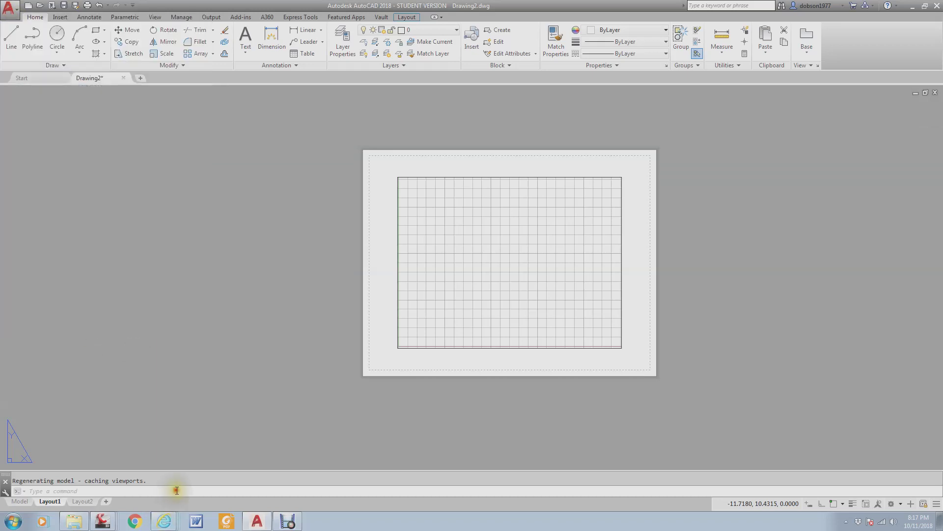
{"action": "type", "text": "preferences"}
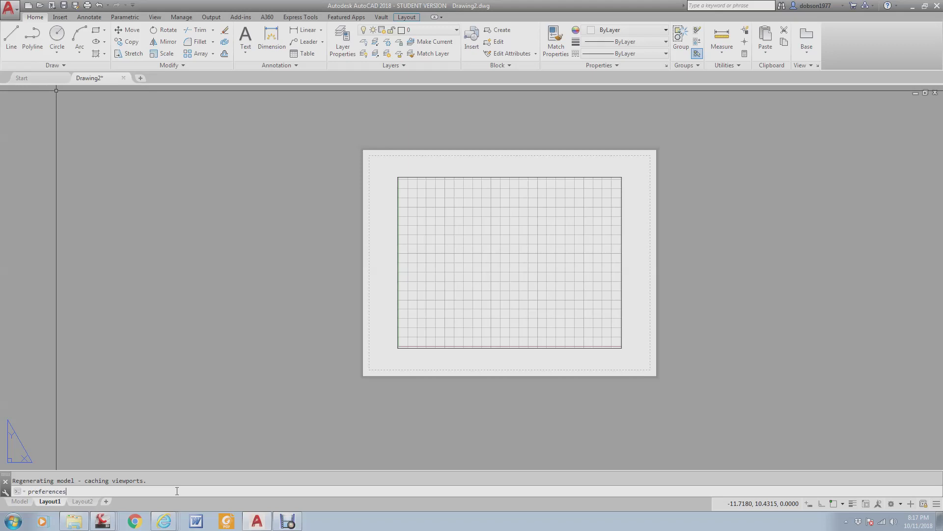
{"action": "key", "text": "Return"}
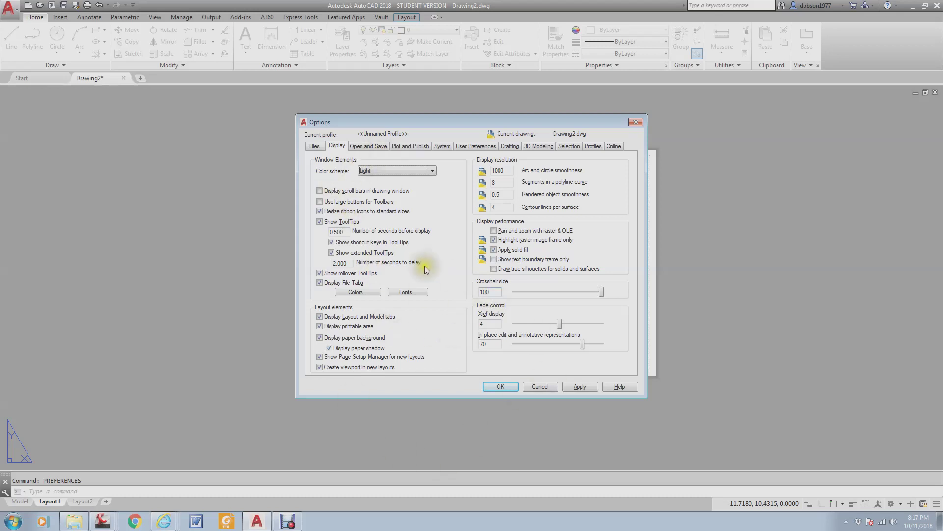
{"action": "left_click", "coordinate": [371, 292]}
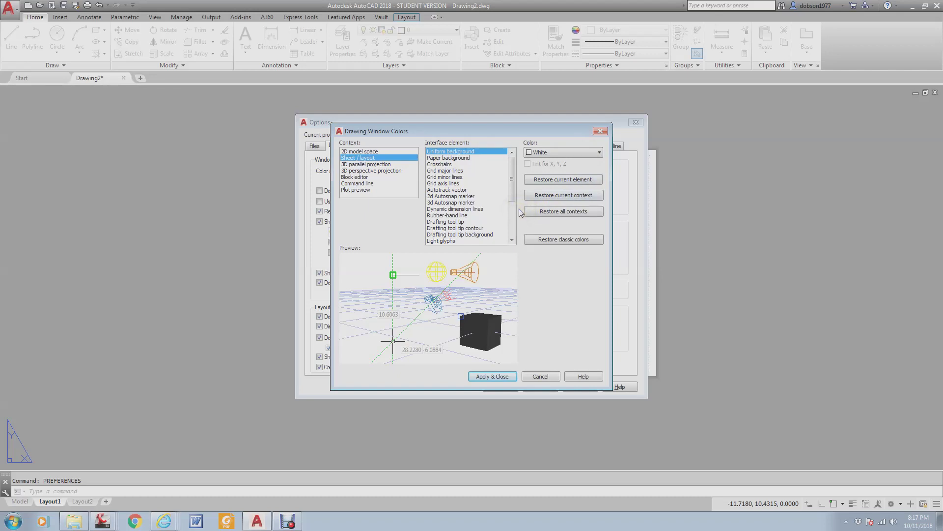
{"action": "left_click", "coordinate": [540, 376]}
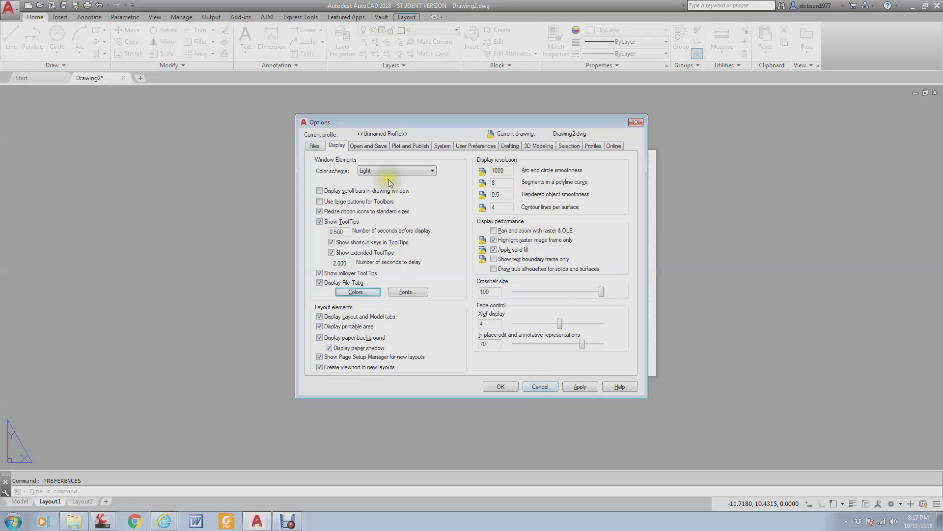
{"action": "left_click", "coordinate": [546, 387]}
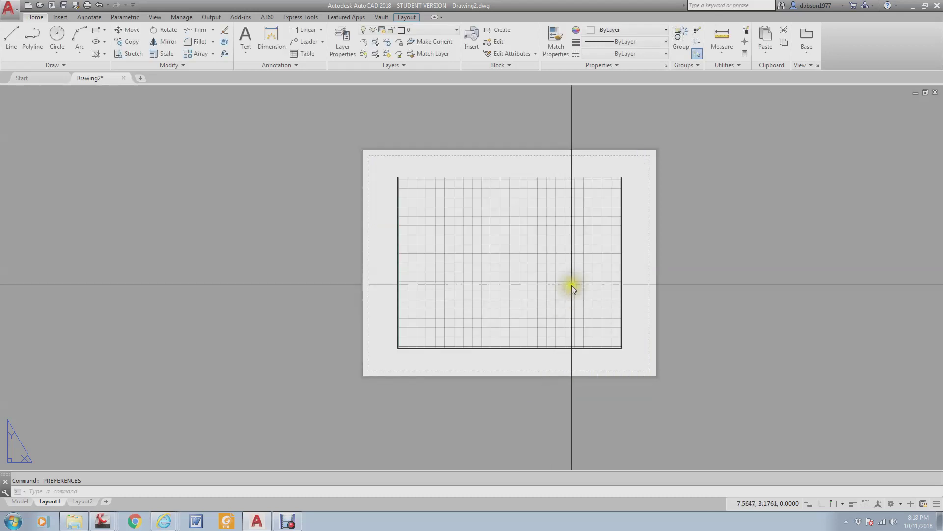